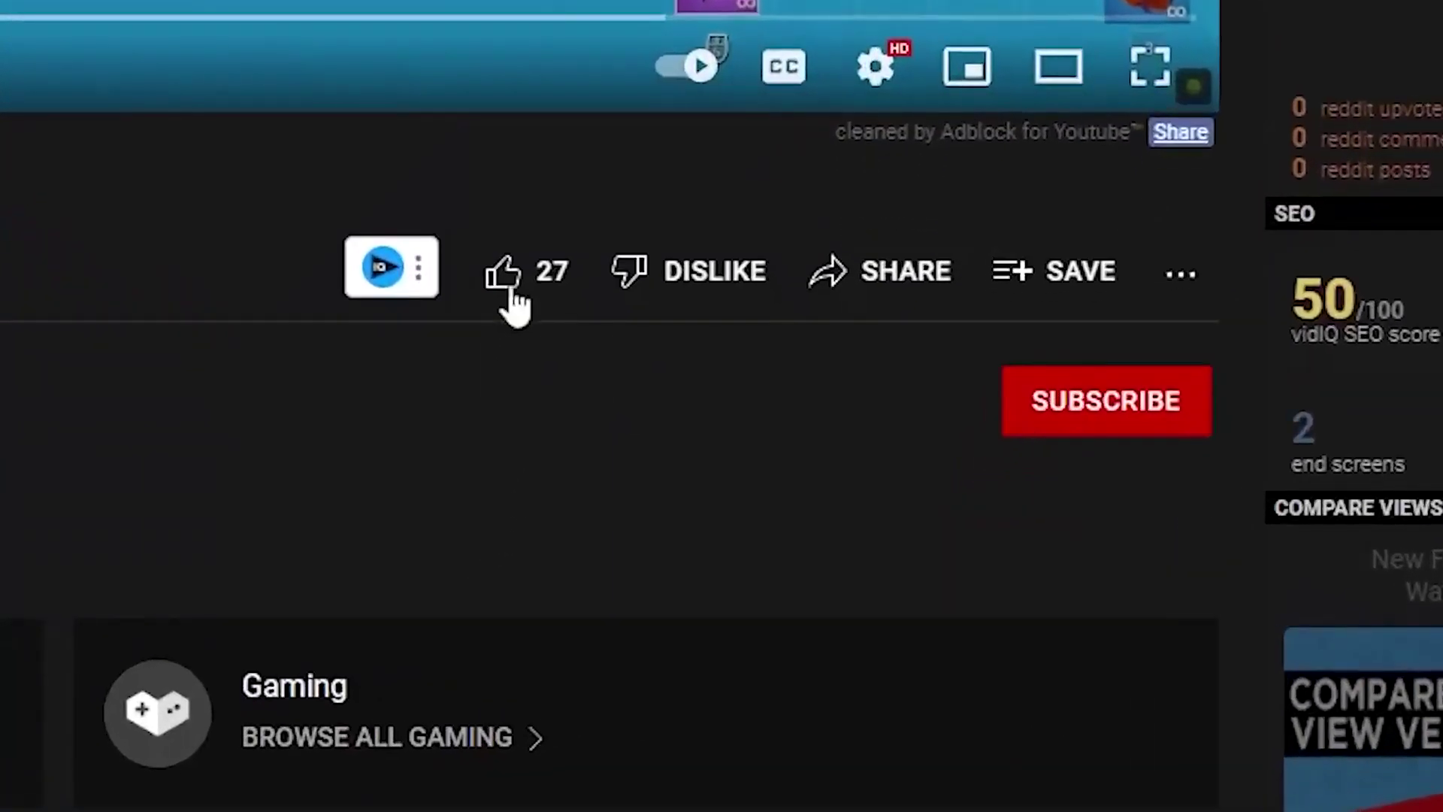
Step: Like the video and subscribe to the channel with all notifications turned on
left_click(669, 435)
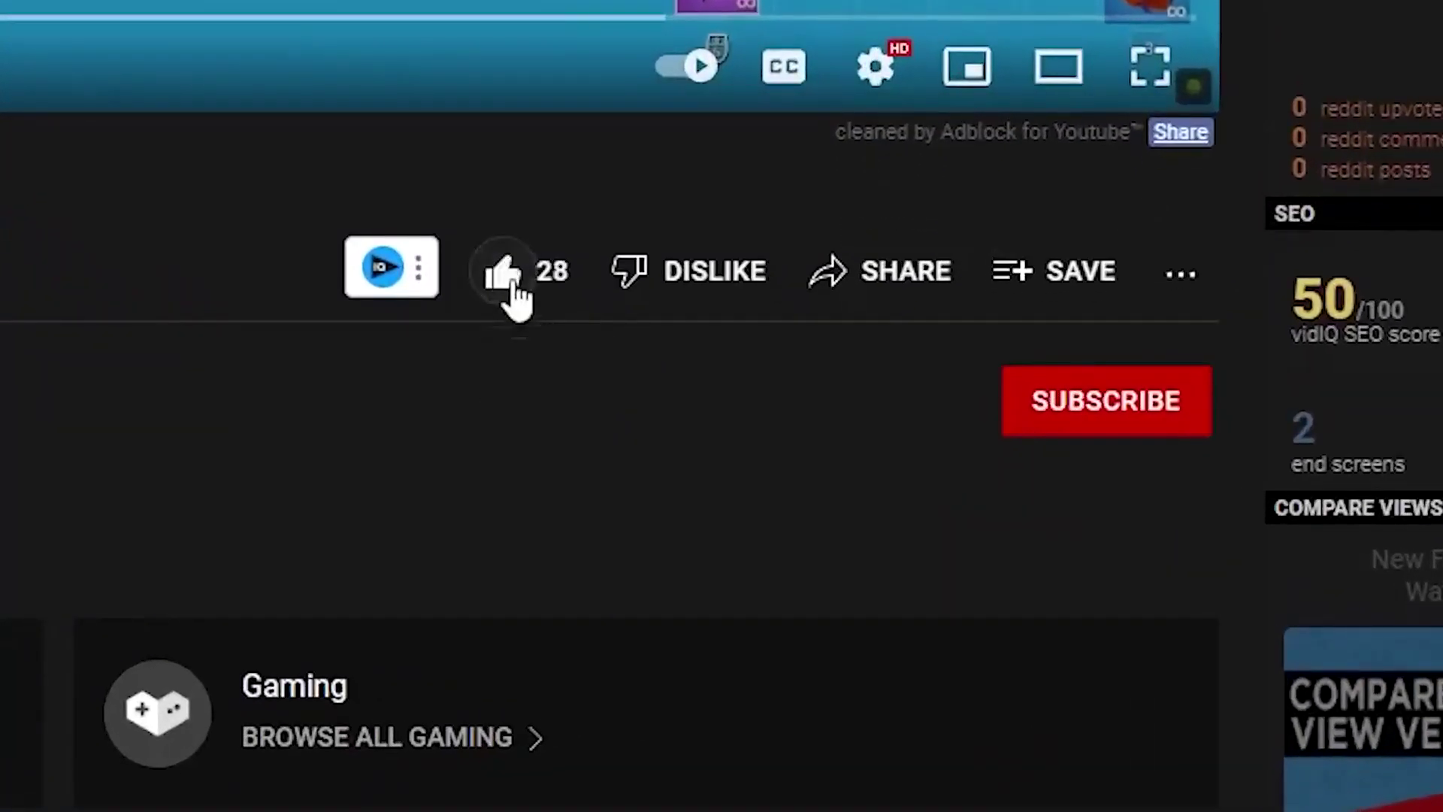
left_click(1066, 436)
left_click(1180, 410)
left_click(1243, 488)
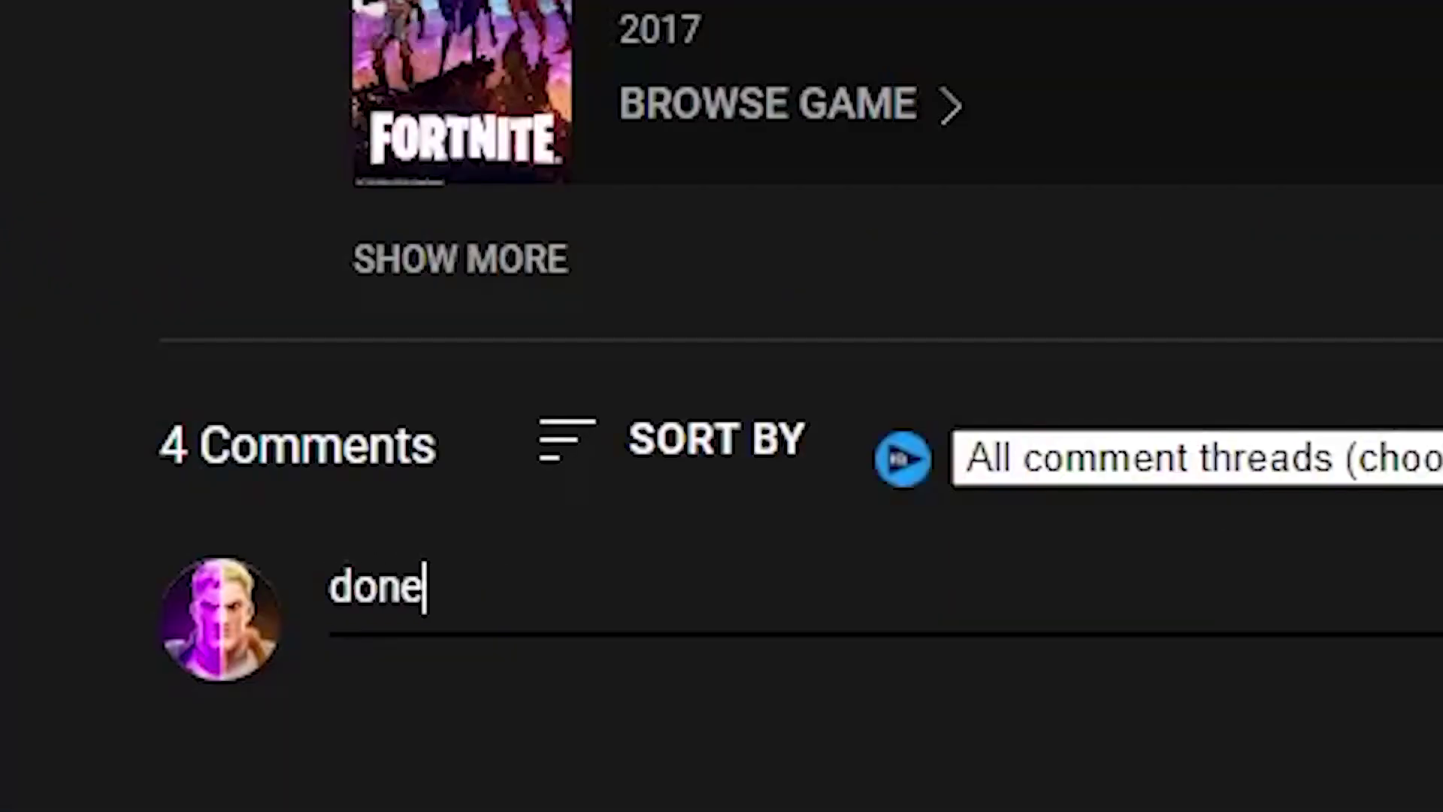
Step: Write the comment 'done! username'
type("! usere")
key("BackSpace")
type("name")
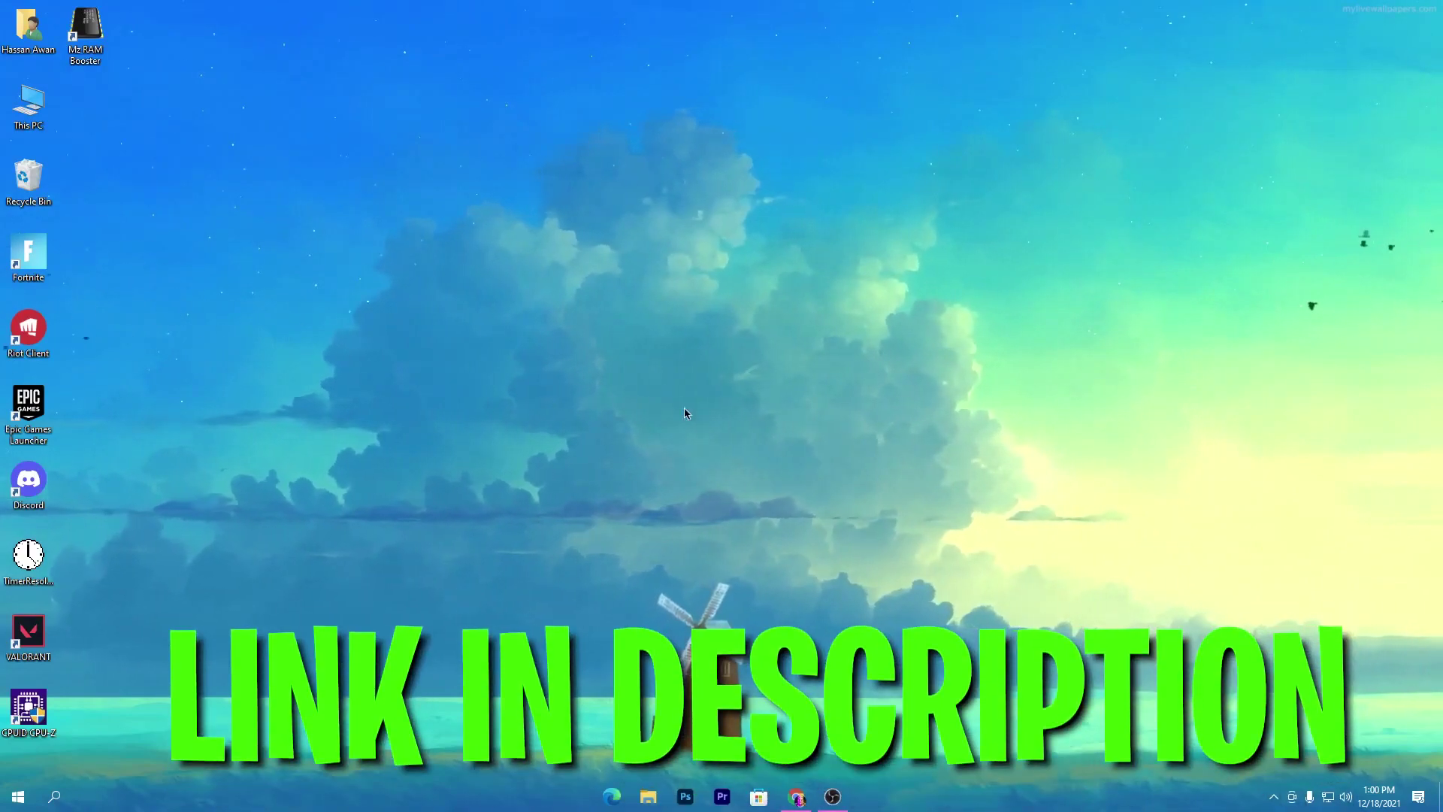
Step: Bring the Chrome window showing the Download Packs blog to the front
left_click(808, 800)
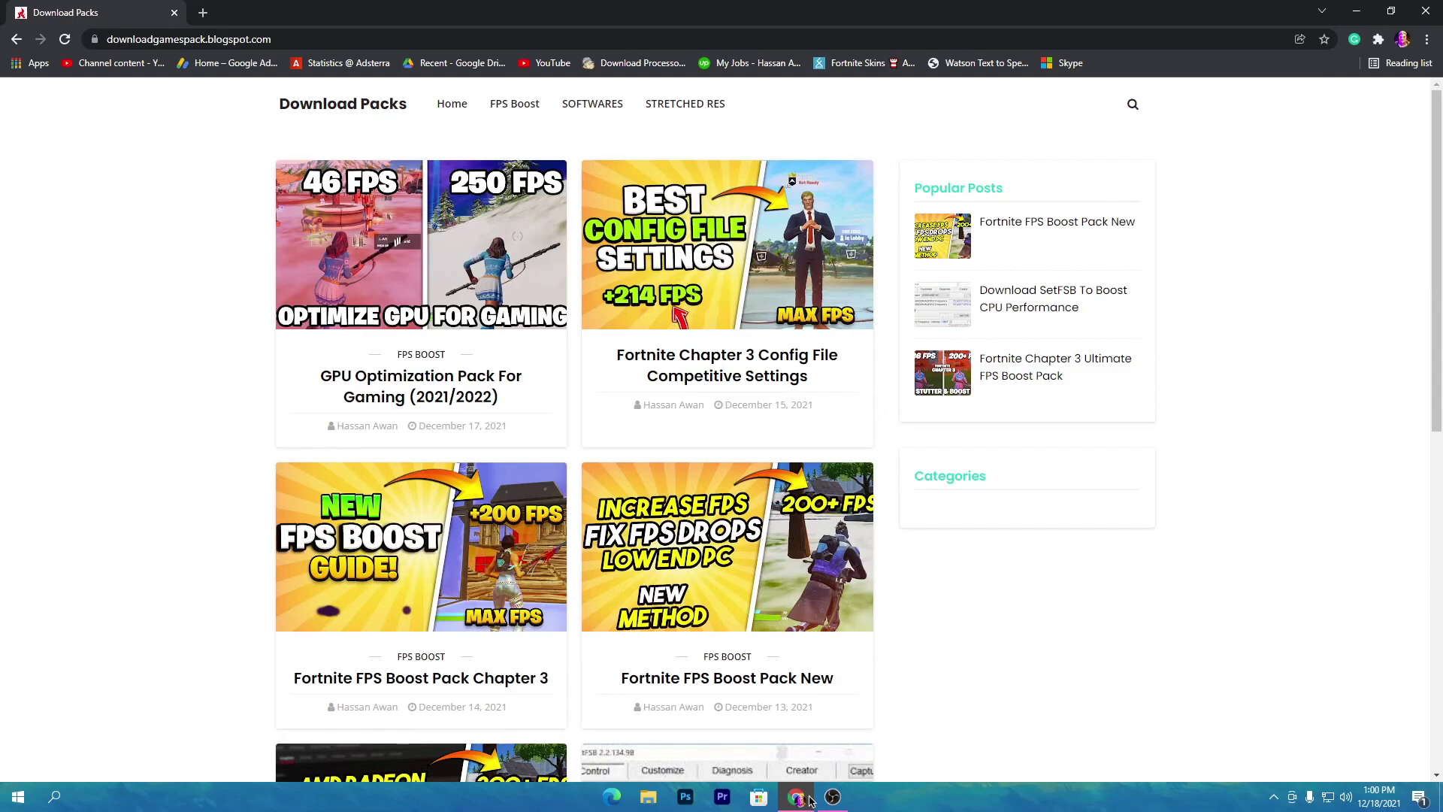
Step: Search the blog for 'fps boost' and open the Fortnite Chapter 3 FPS Boost Pack download link
left_click(1134, 107)
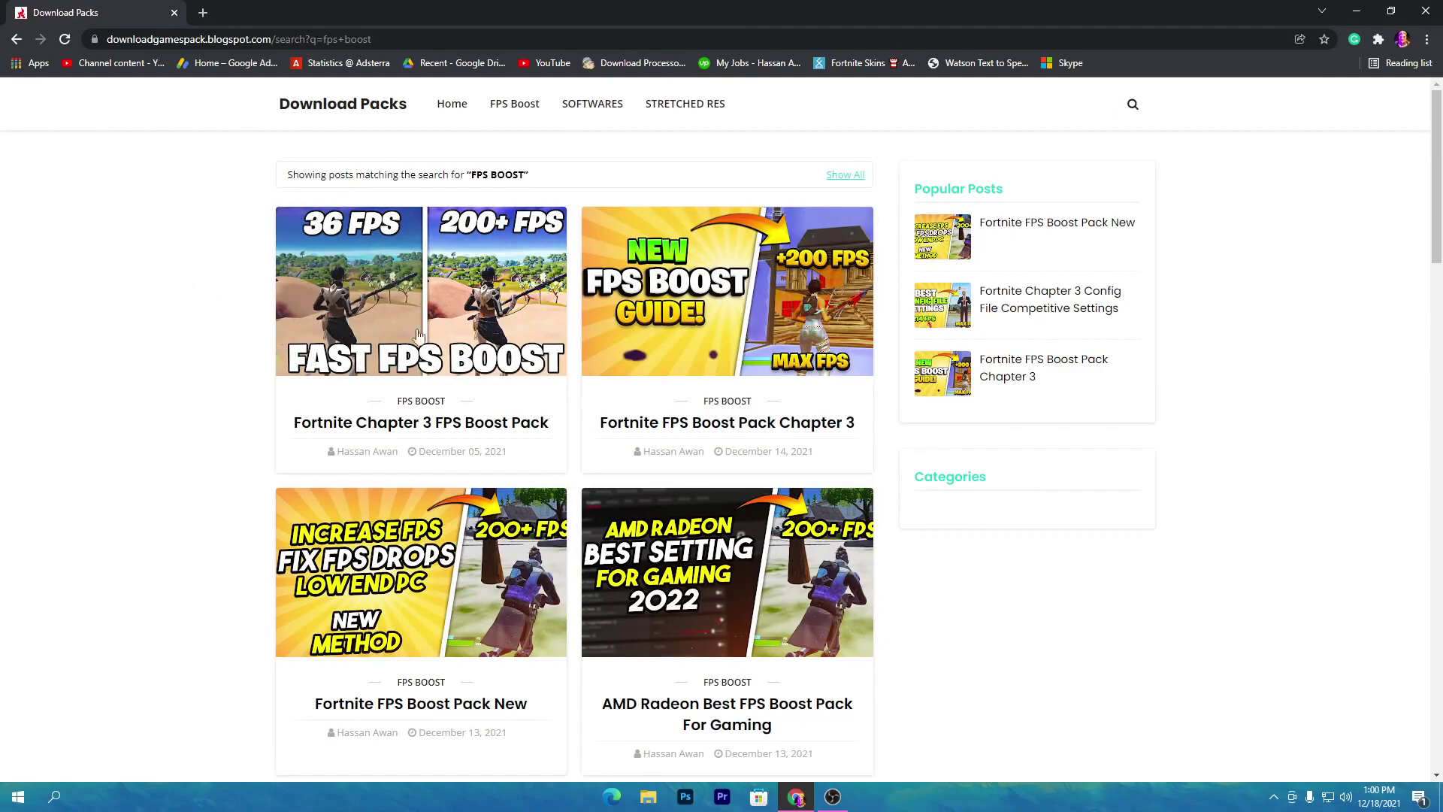
left_click(378, 425)
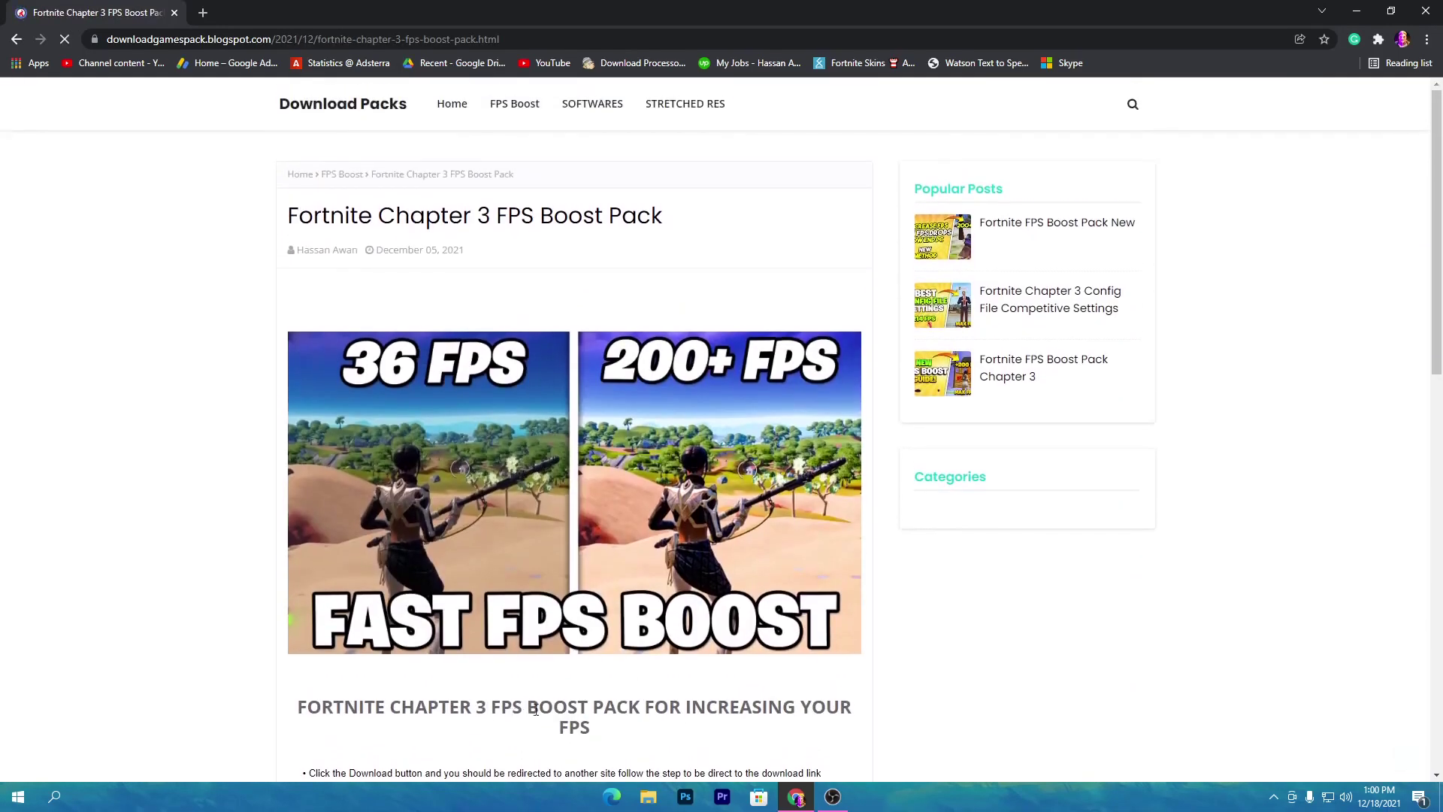
scroll(181, 589, "down", 1)
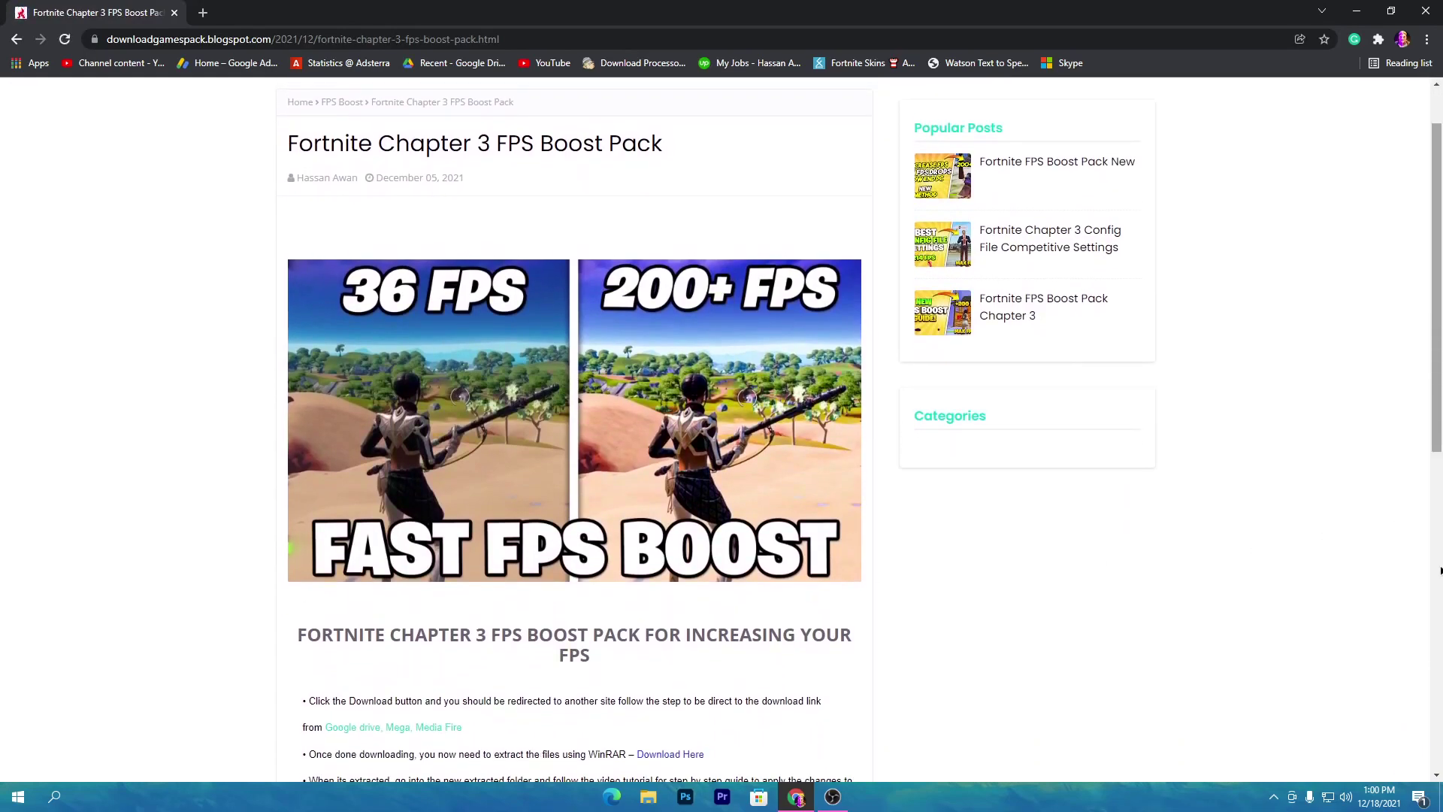
scroll(1439, 421, "down", 5)
left_click(599, 673)
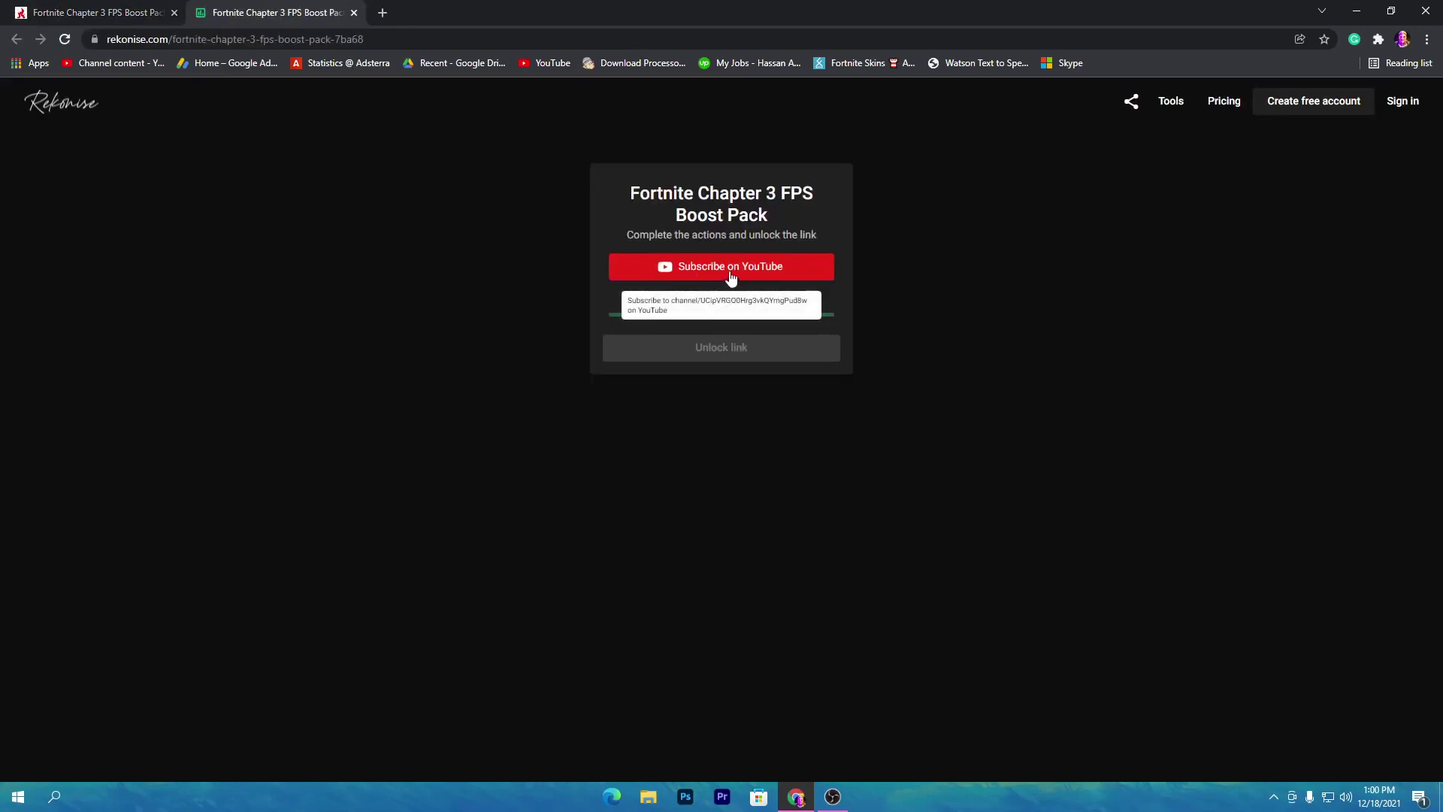
Step: Subscribe to the required YouTube channel with the bell set to All
left_click(731, 275)
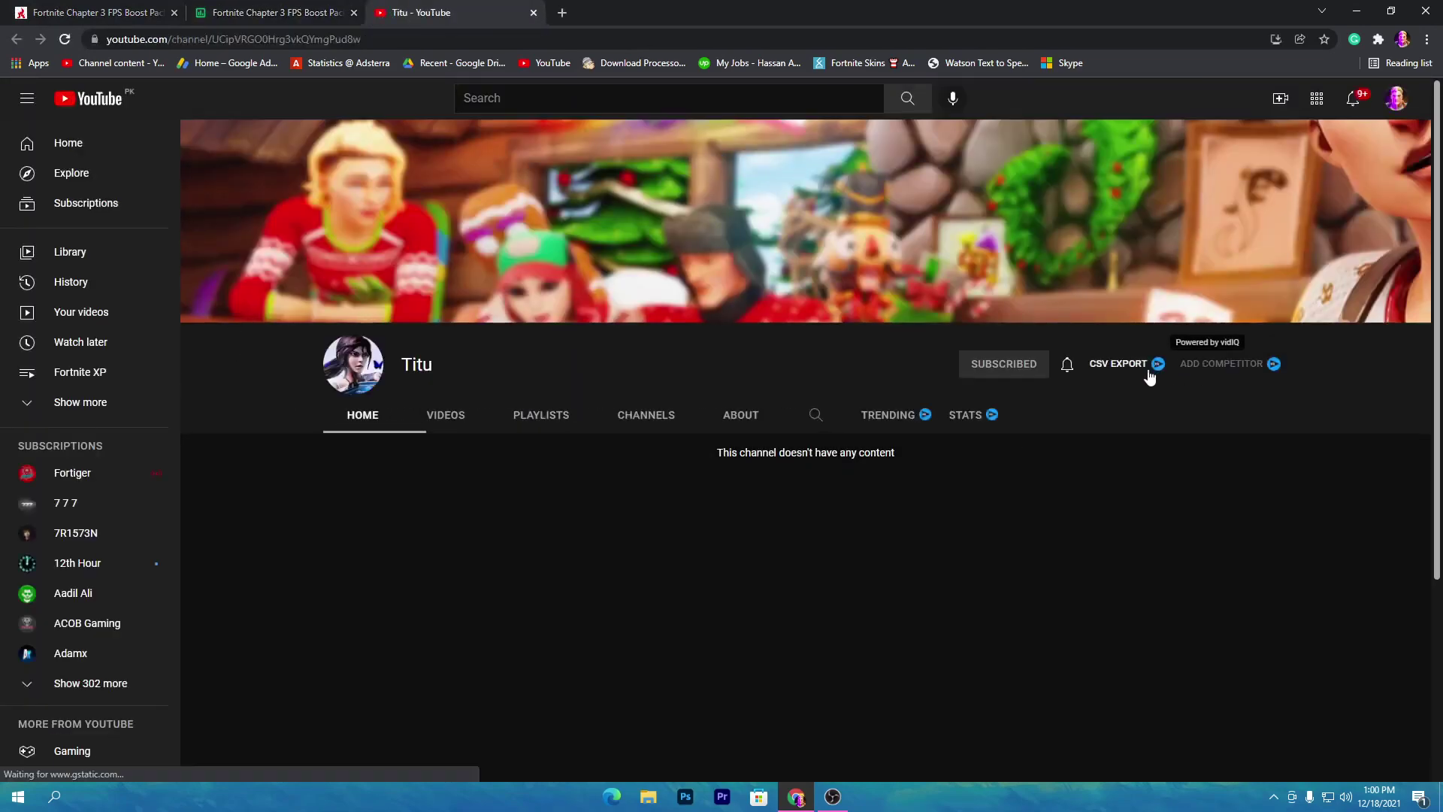
left_click(1066, 364)
left_click(1105, 395)
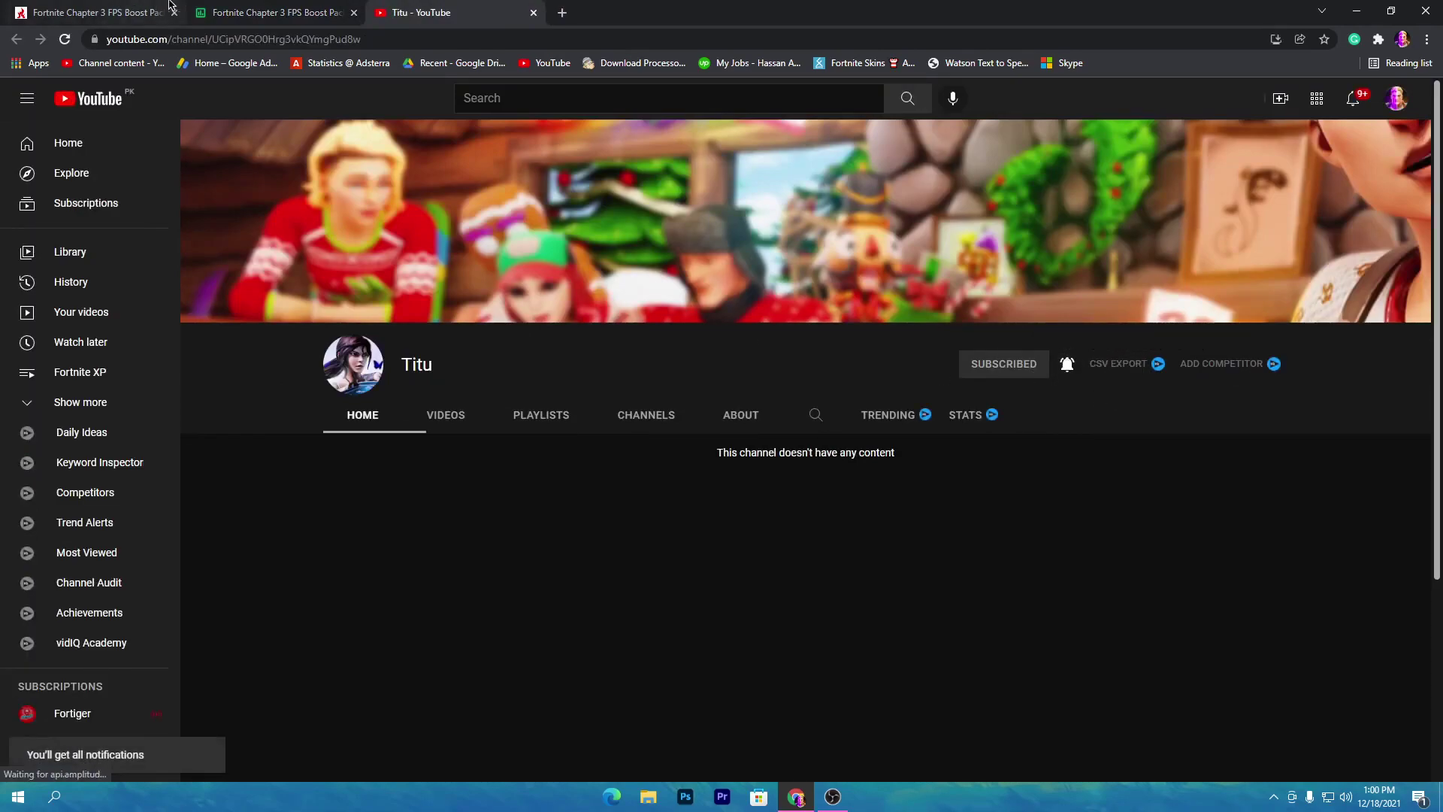
Step: Unlock the Rekonise link and download the boost pack .rar from Google Drive
left_click(270, 9)
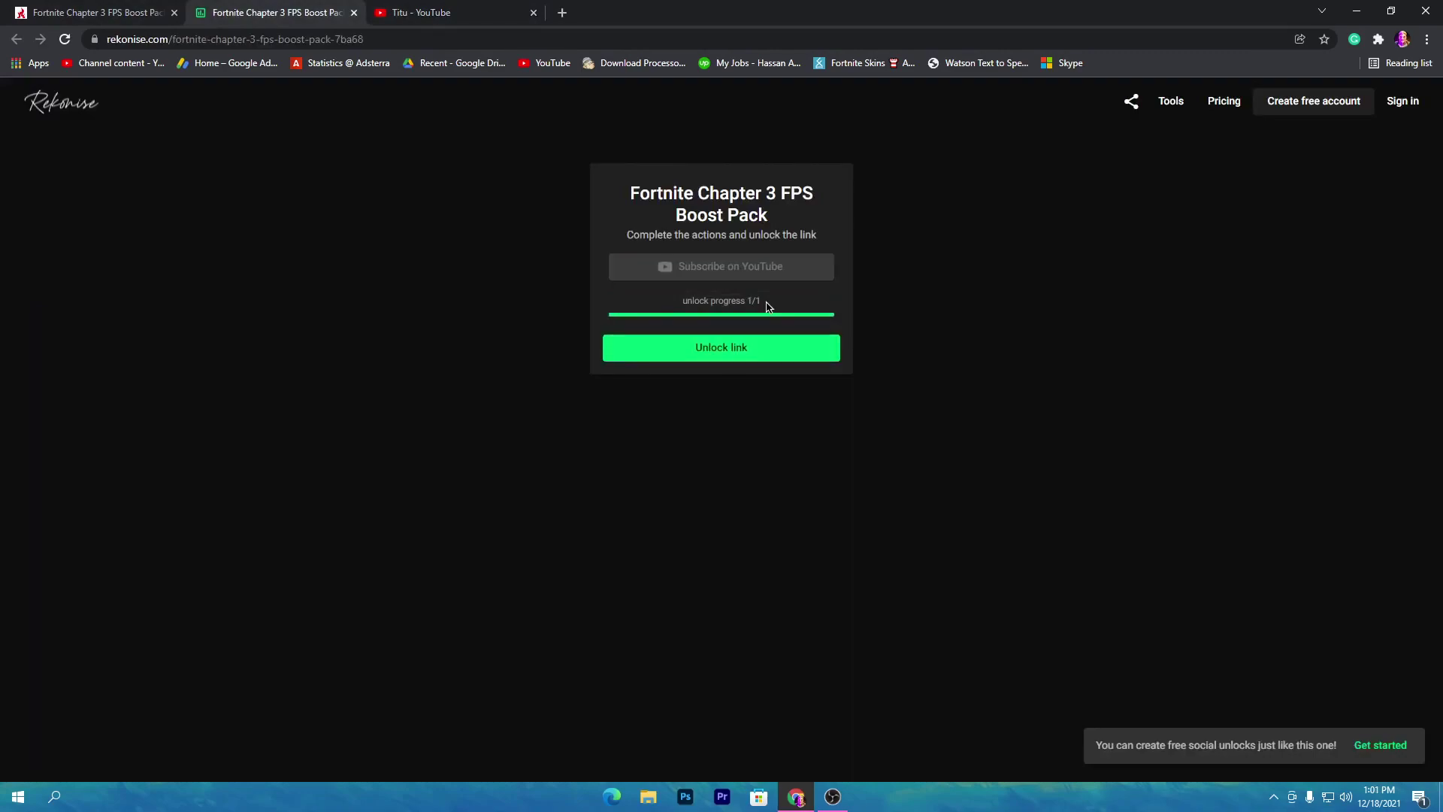
left_click(765, 364)
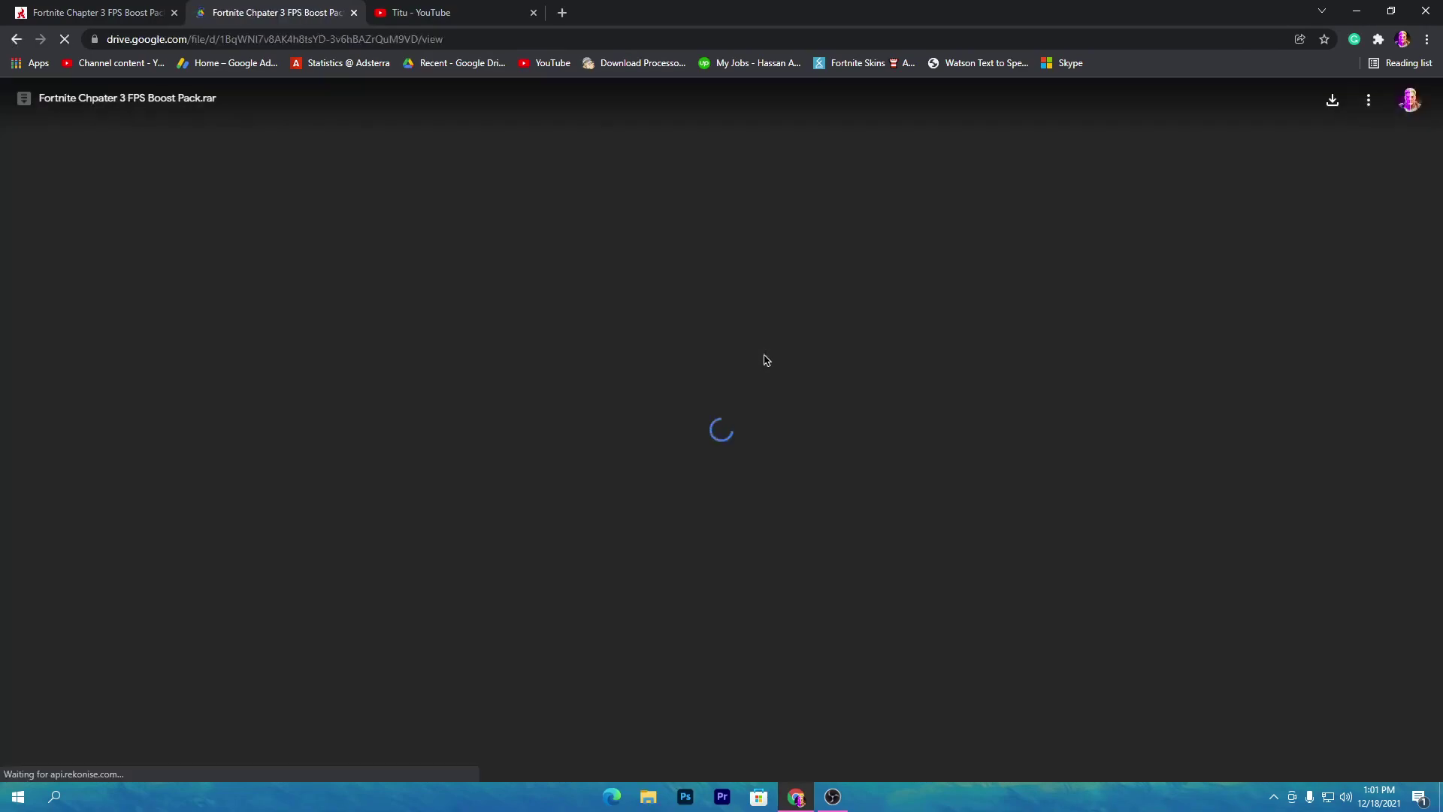
left_click(1331, 104)
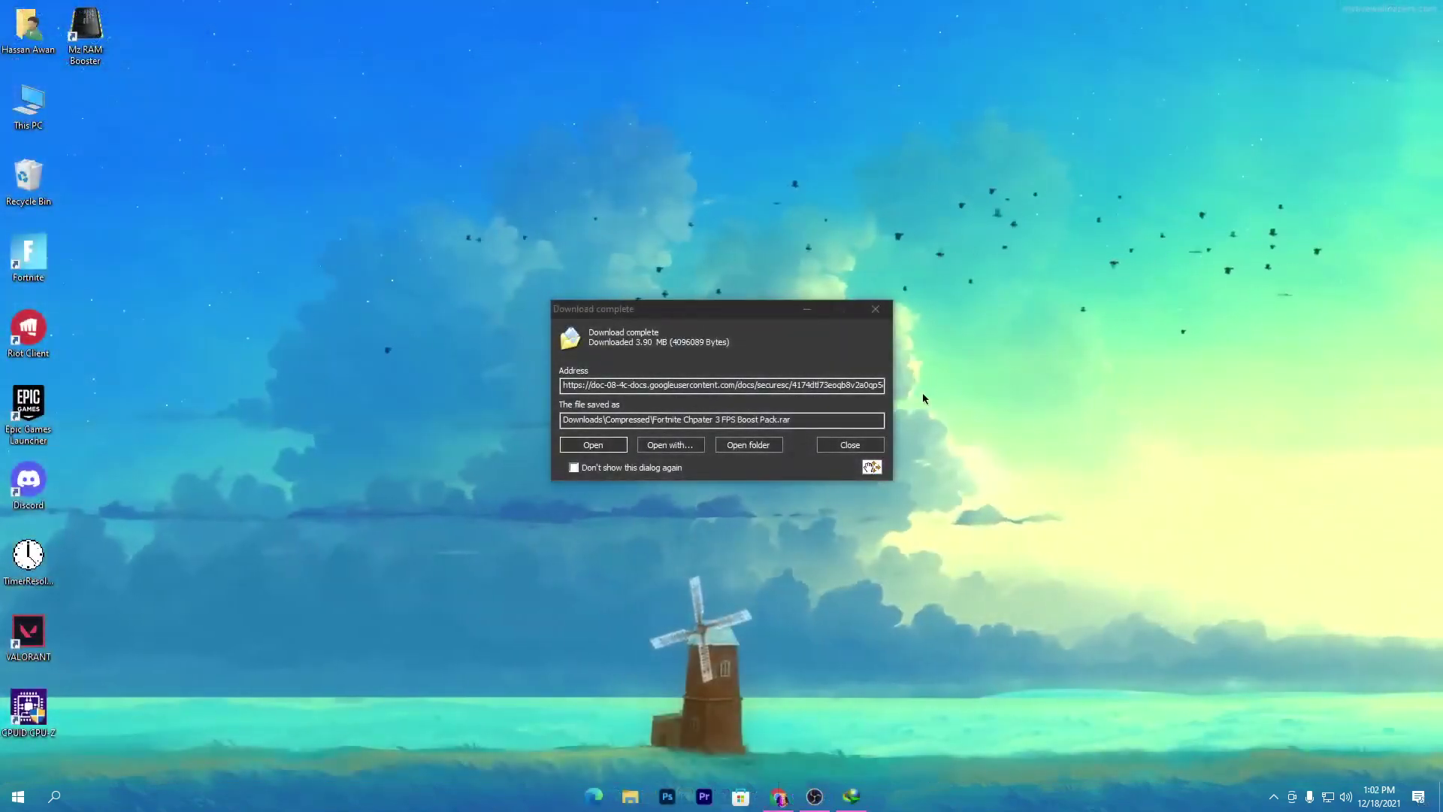
Step: Save the downloaded archive to the desktop and open it in WinRAR
left_click_drag(871, 466, 610, 233)
left_click(874, 308)
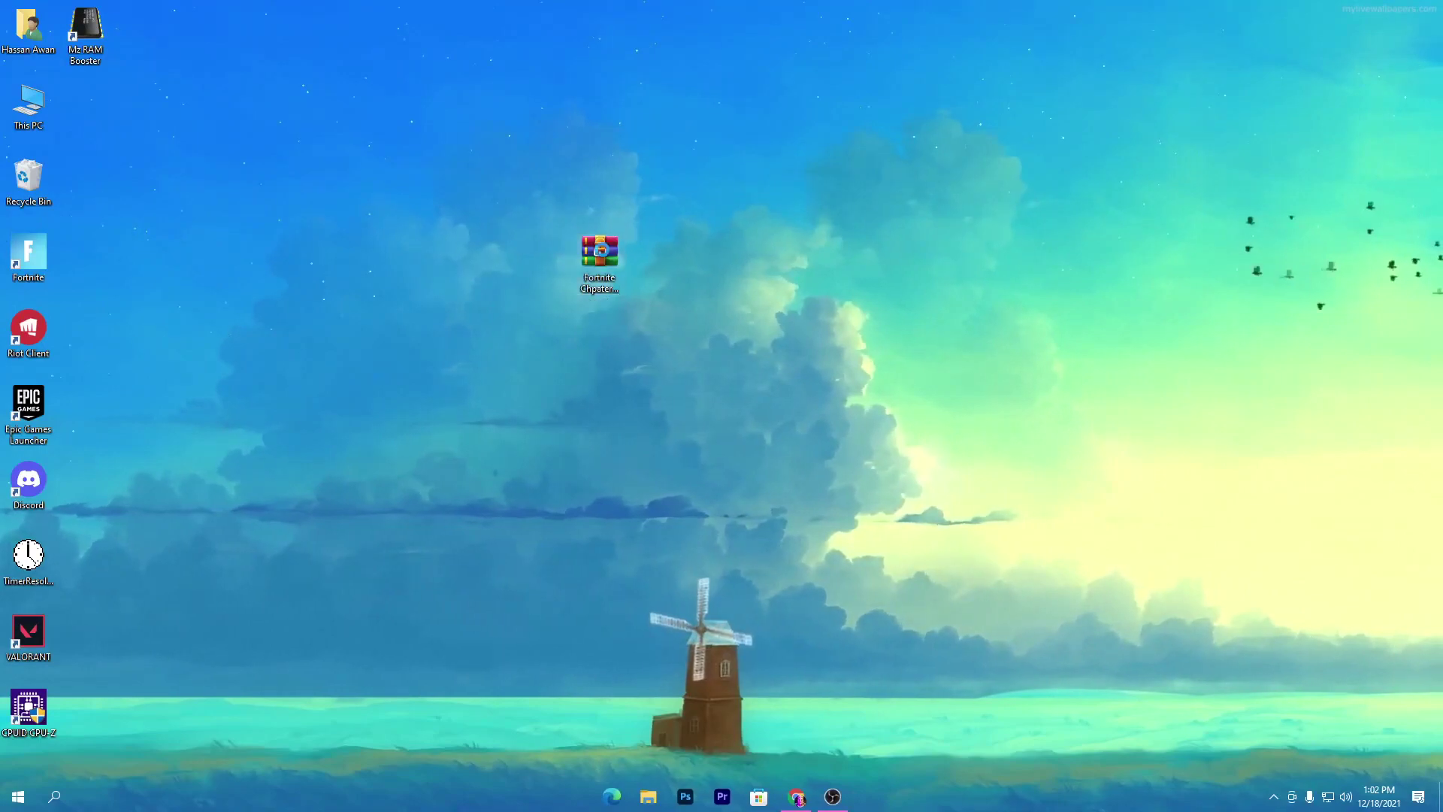
double_click(599, 248)
Step: Extract the boost pack folder onto the desktop and open it
left_click(323, 316)
left_click_drag(686, 124, 688, 123)
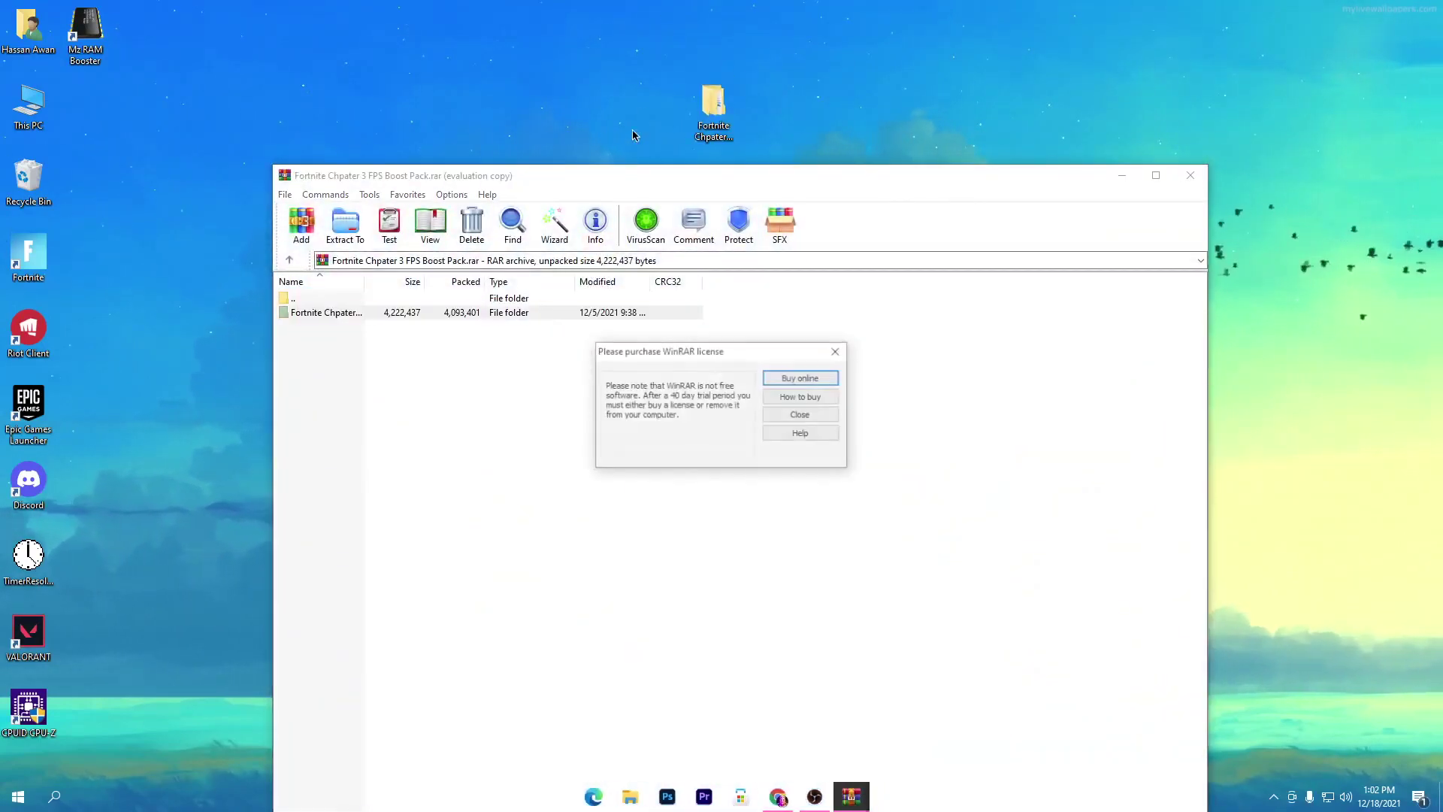
left_click(837, 352)
left_click(1190, 175)
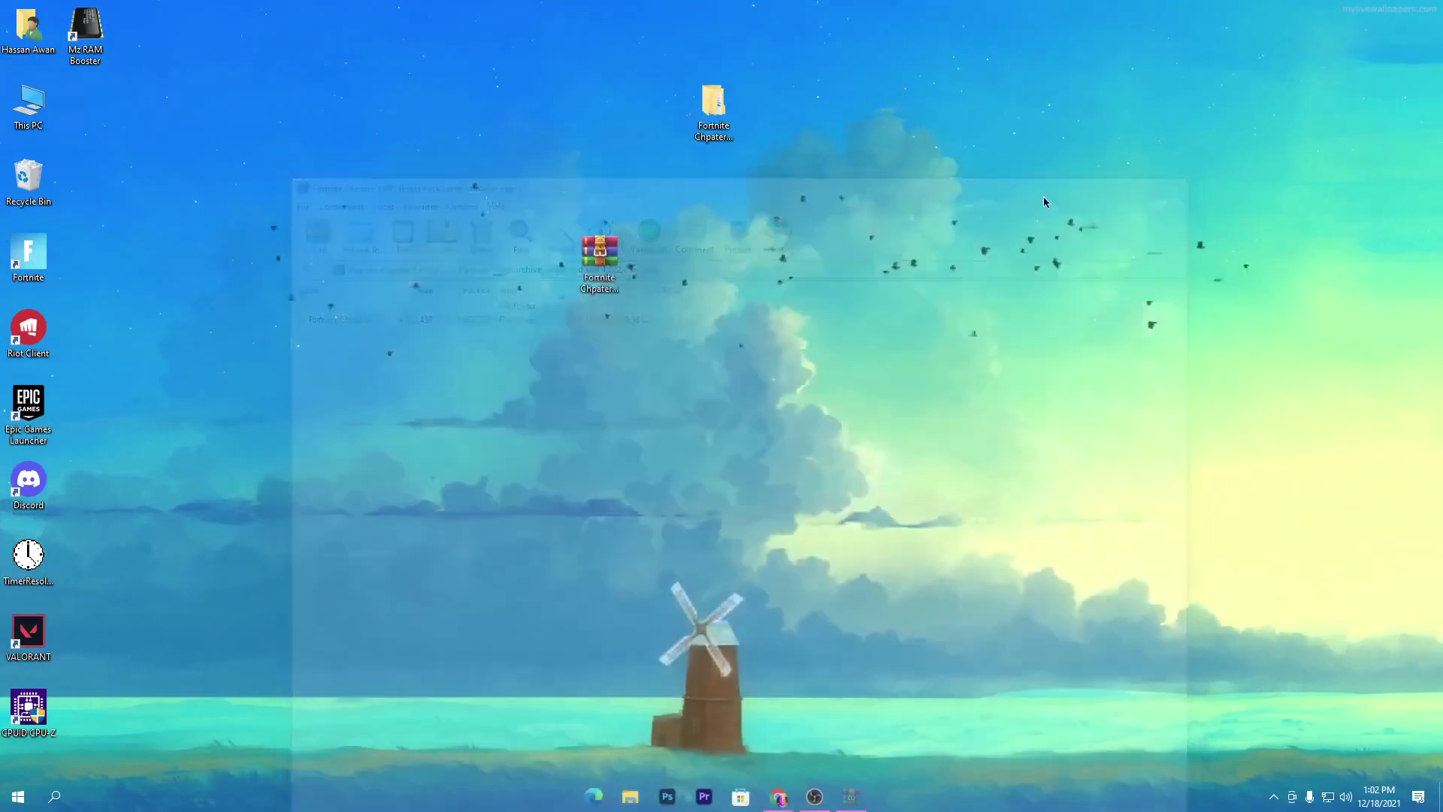
double_click(714, 109)
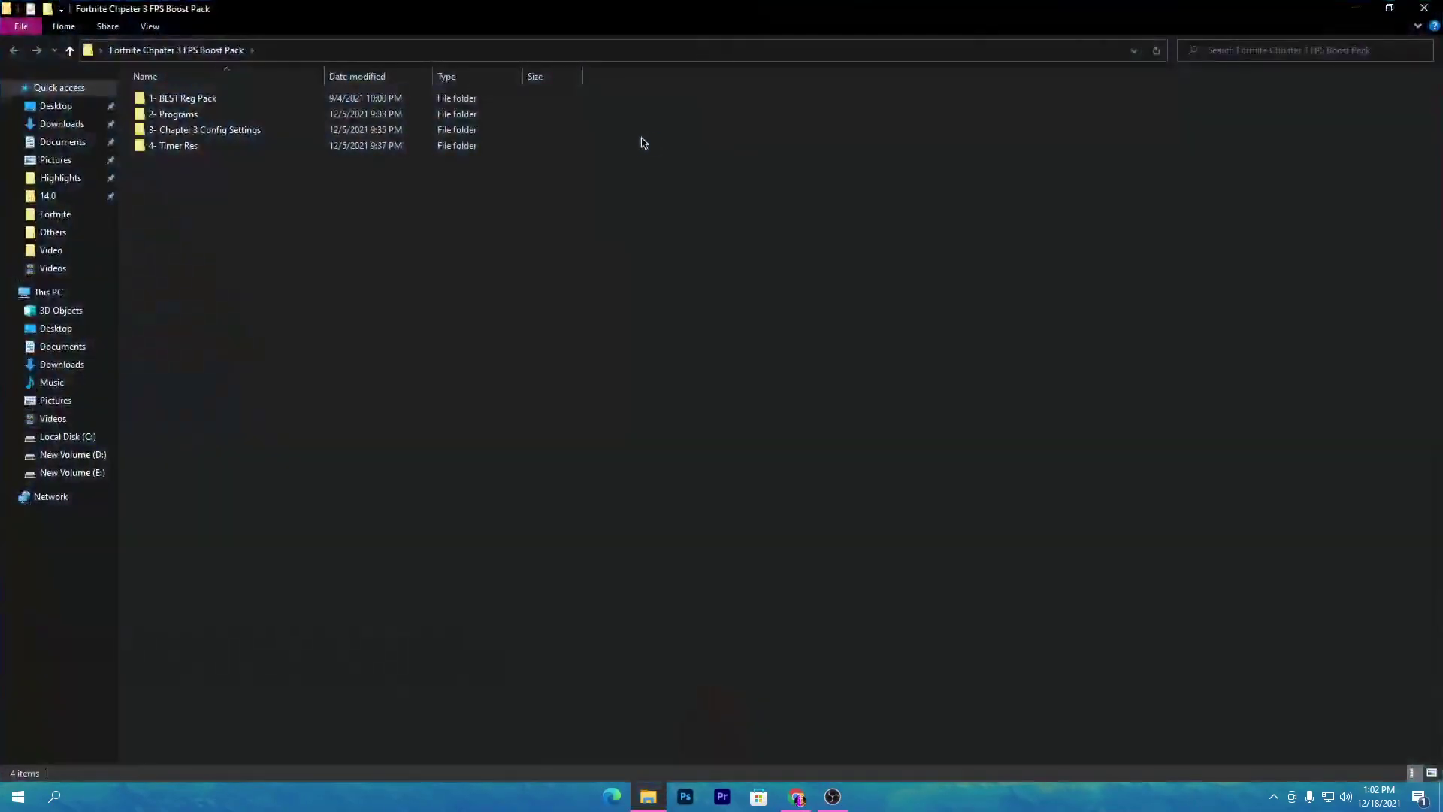
Step: Open the 1- BEST Reg Pack folder and look over its six .reg files
left_click_drag(400, 163, 647, 96)
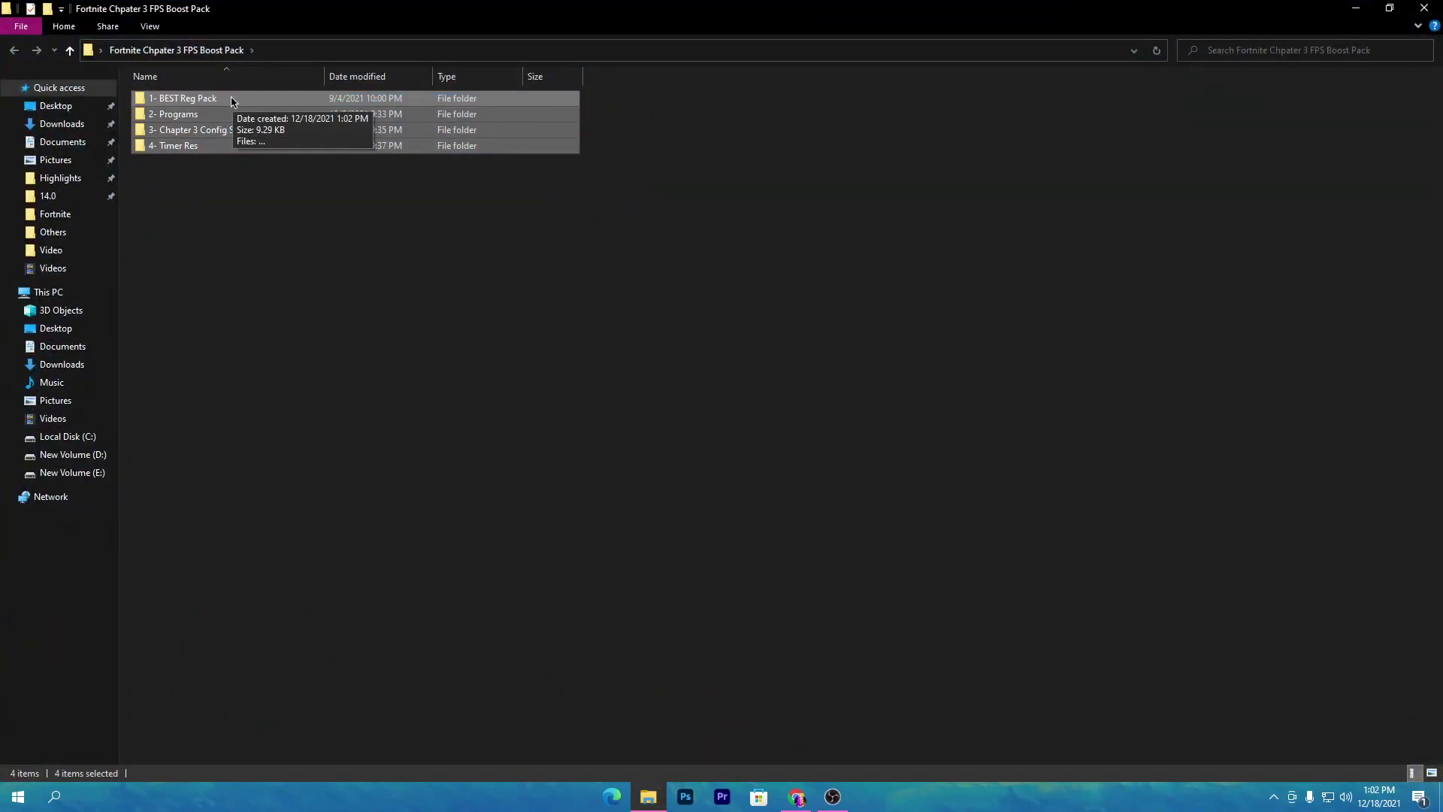
left_click(225, 233)
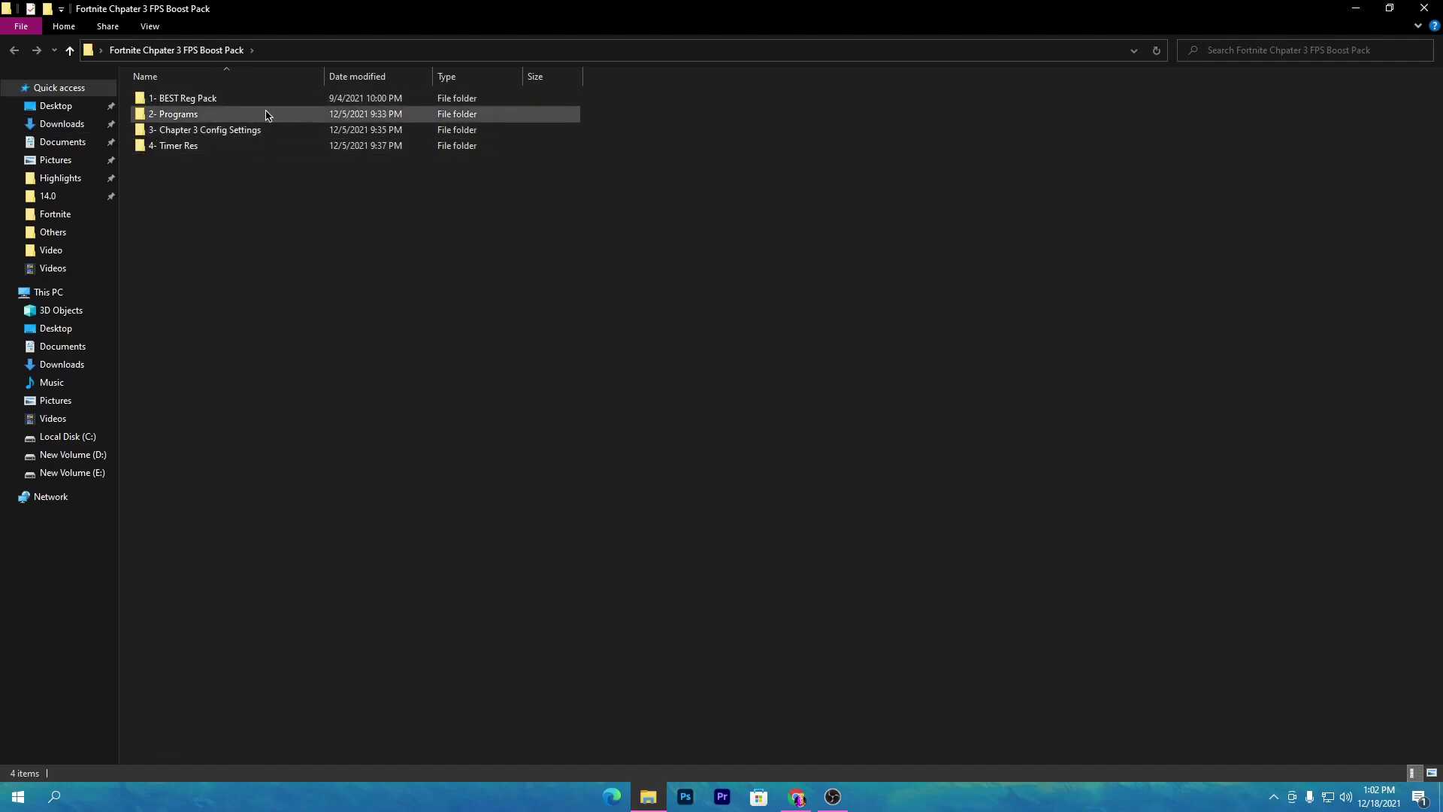
double_click(139, 100)
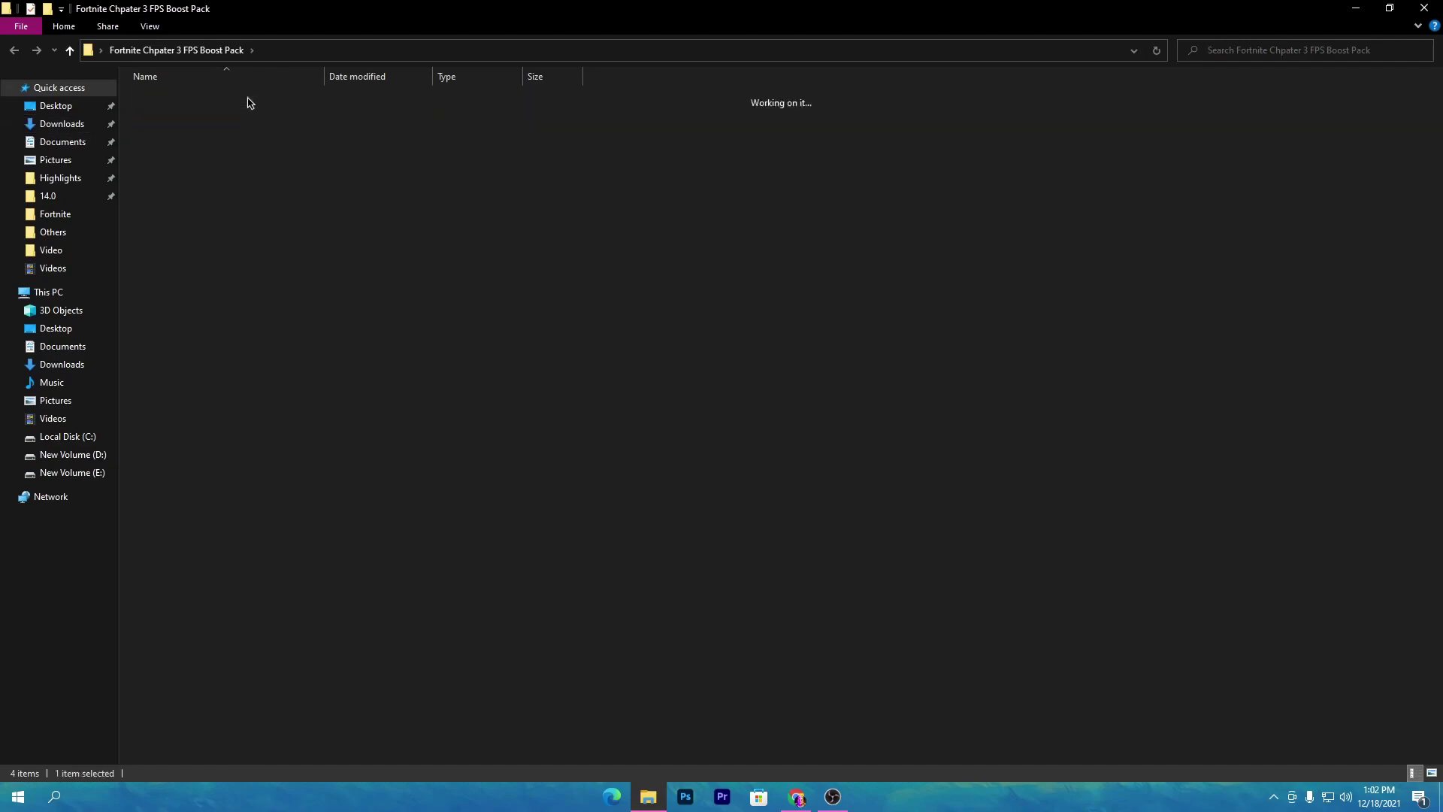
left_click_drag(327, 235, 585, 94)
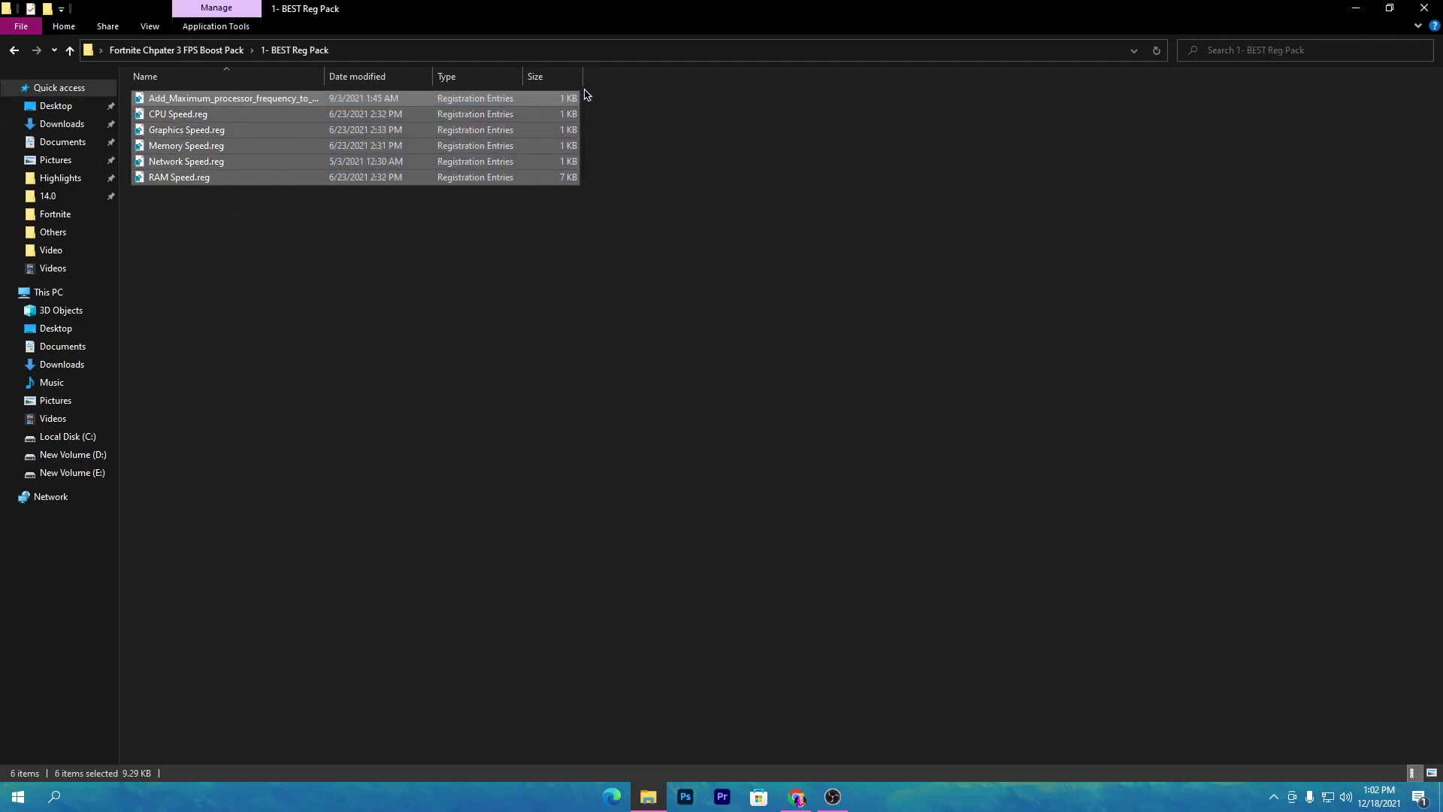
left_click(295, 291)
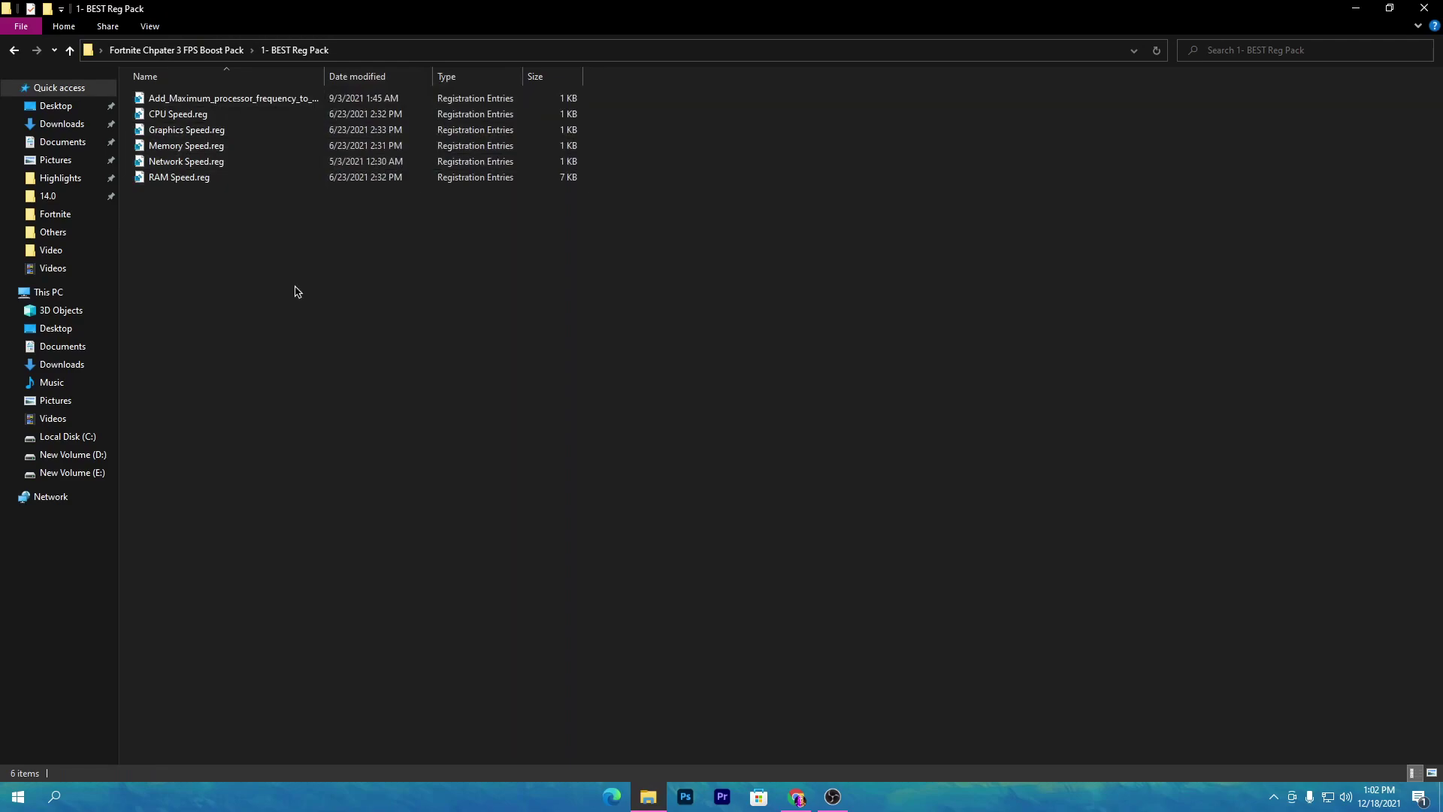
Step: Merge the processor frequency, CPU Speed and Graphics Speed registry files
double_click(218, 99)
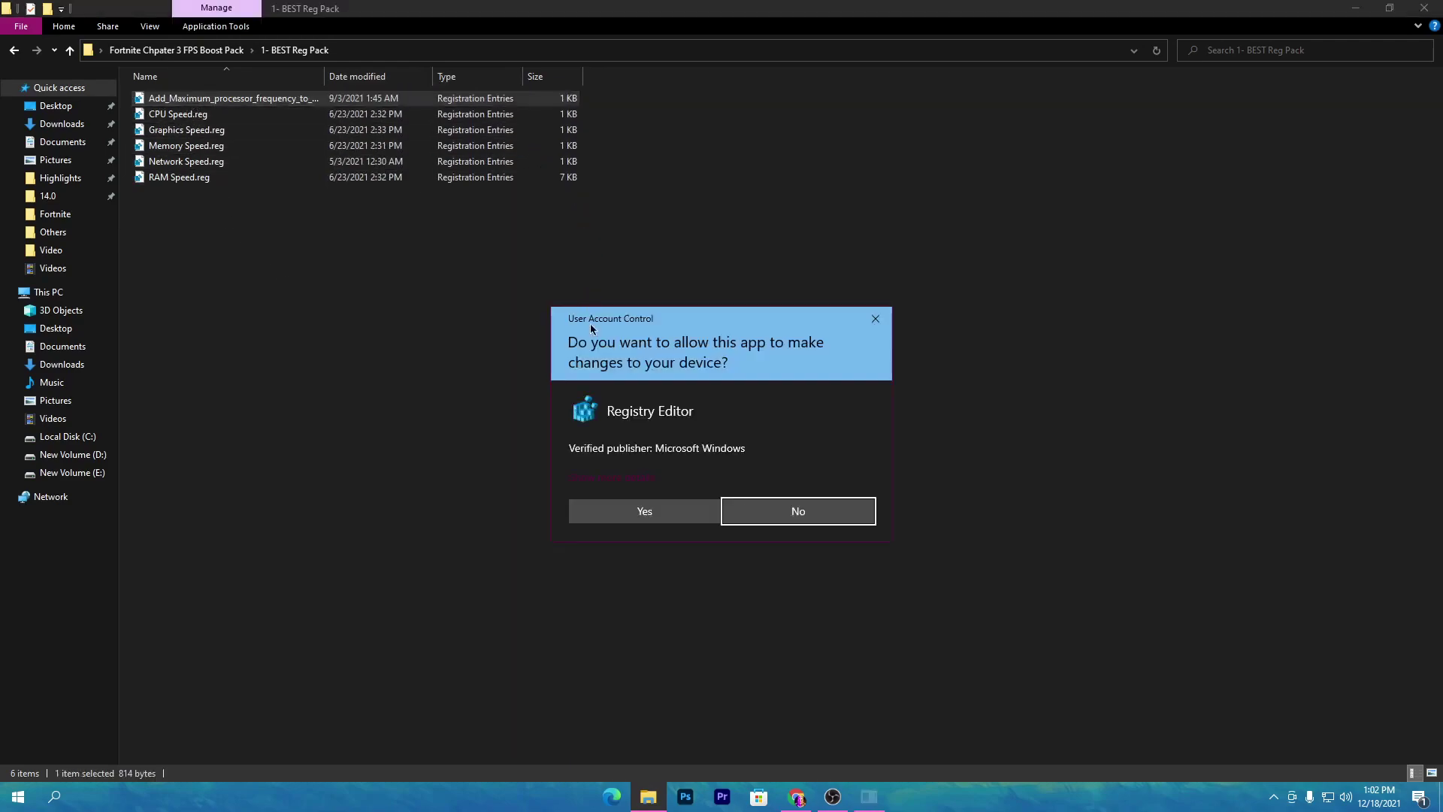
left_click(643, 510)
left_click(836, 427)
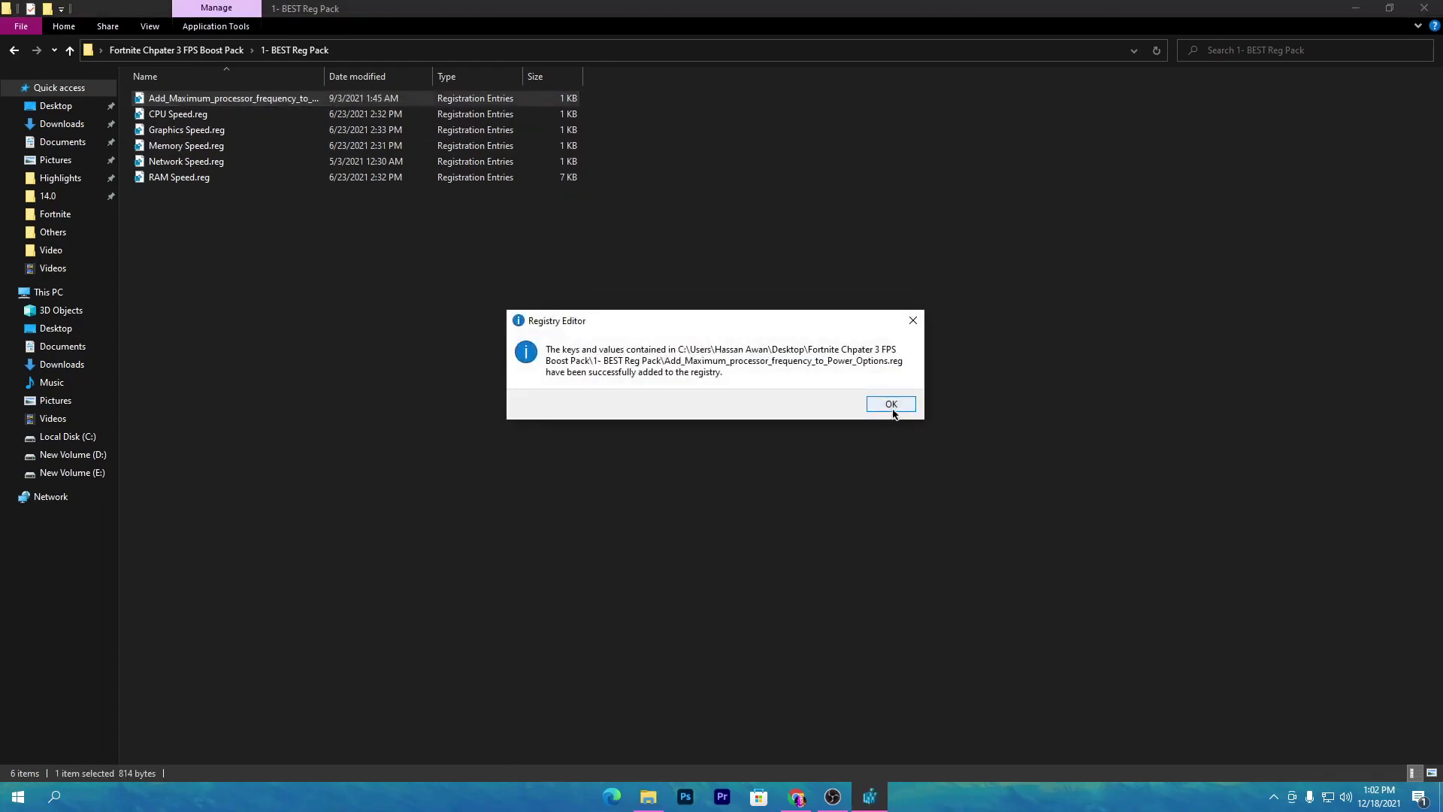
left_click(891, 410)
double_click(178, 113)
left_click(660, 509)
double_click(186, 130)
left_click(660, 509)
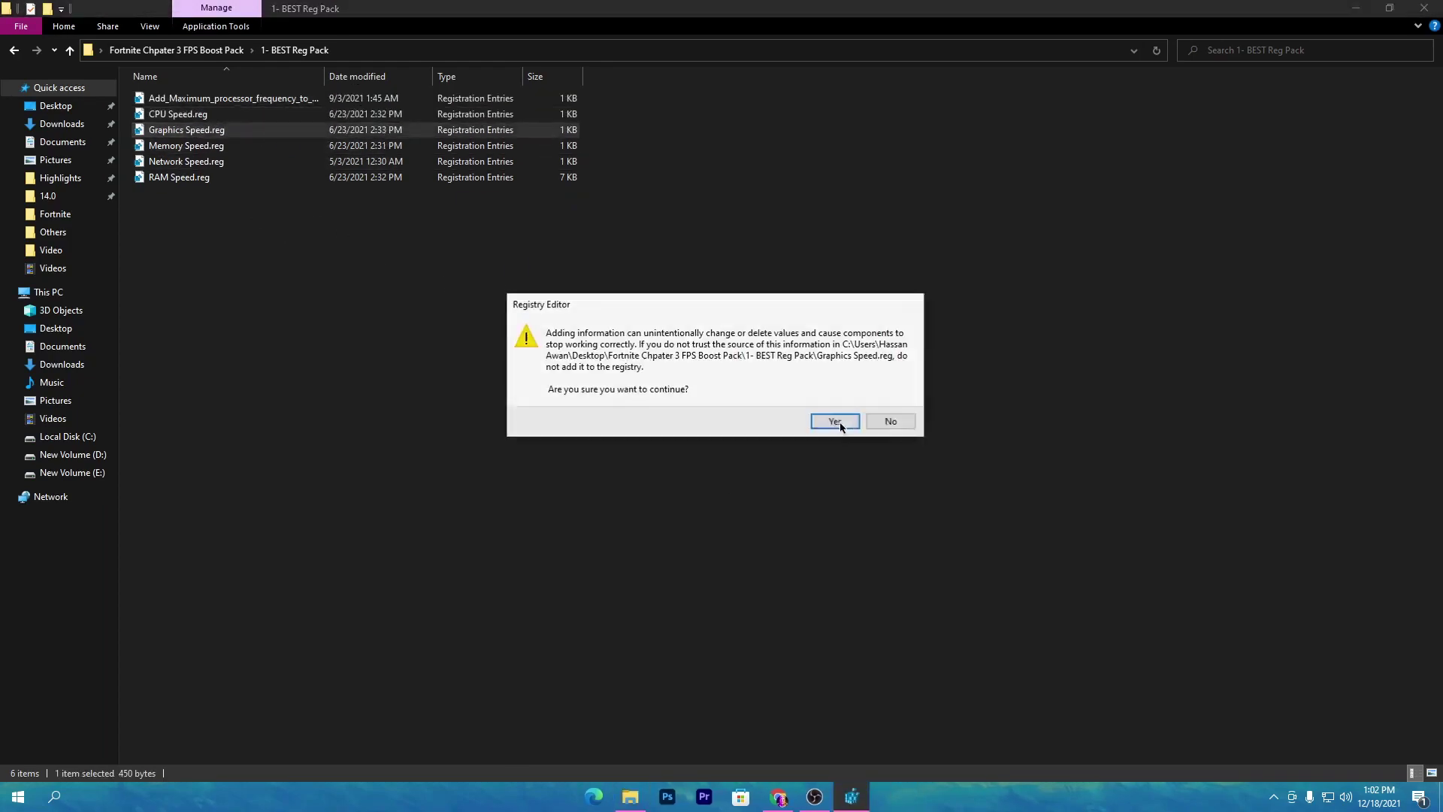
left_click(837, 422)
left_click(890, 410)
Step: Merge the Memory, Network and RAM Speed tweaks, then return to the boost pack folder
double_click(230, 146)
left_click(661, 509)
left_click(836, 422)
left_click(890, 411)
double_click(186, 161)
left_click(836, 421)
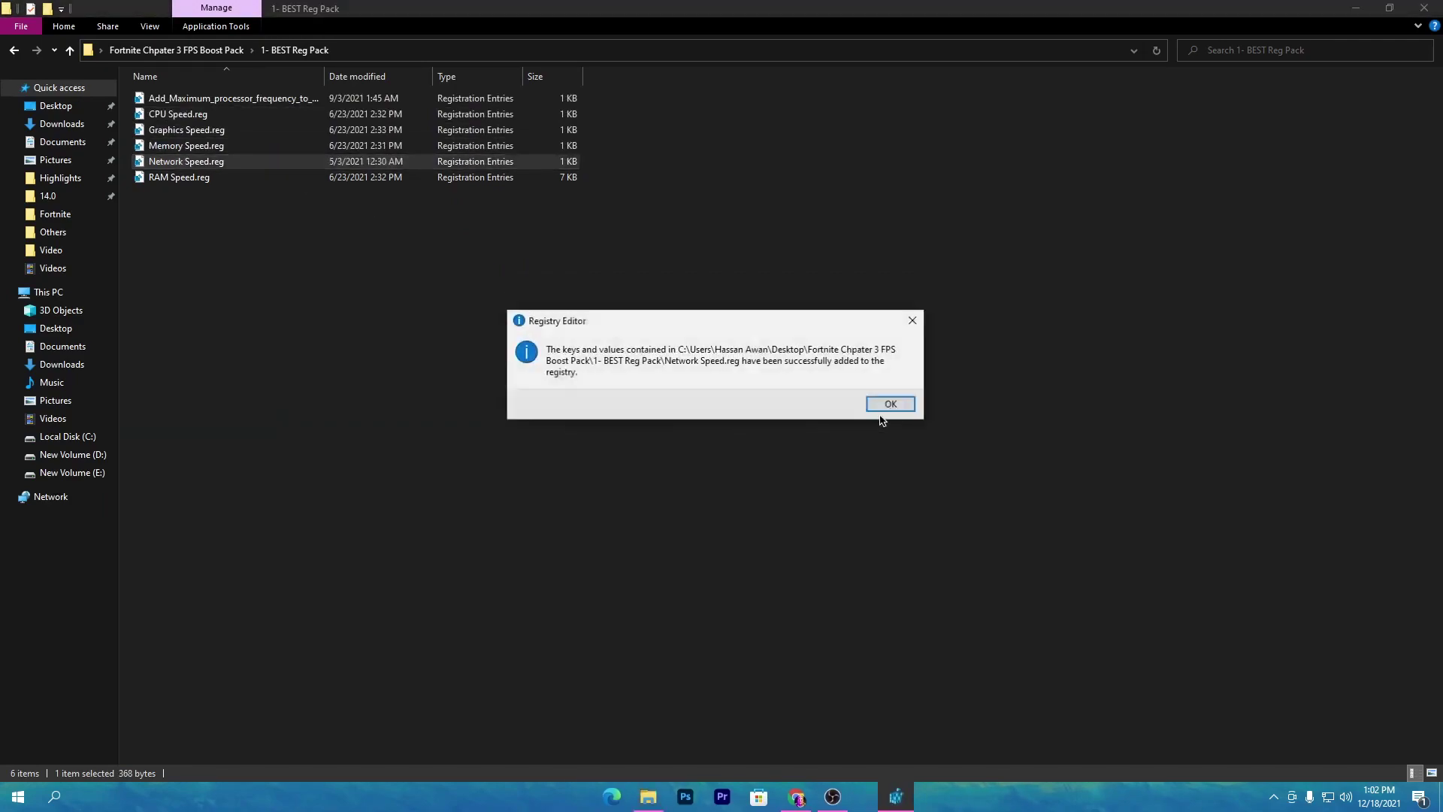
left_click(890, 410)
double_click(178, 178)
left_click(644, 510)
left_click(836, 421)
left_click(896, 399)
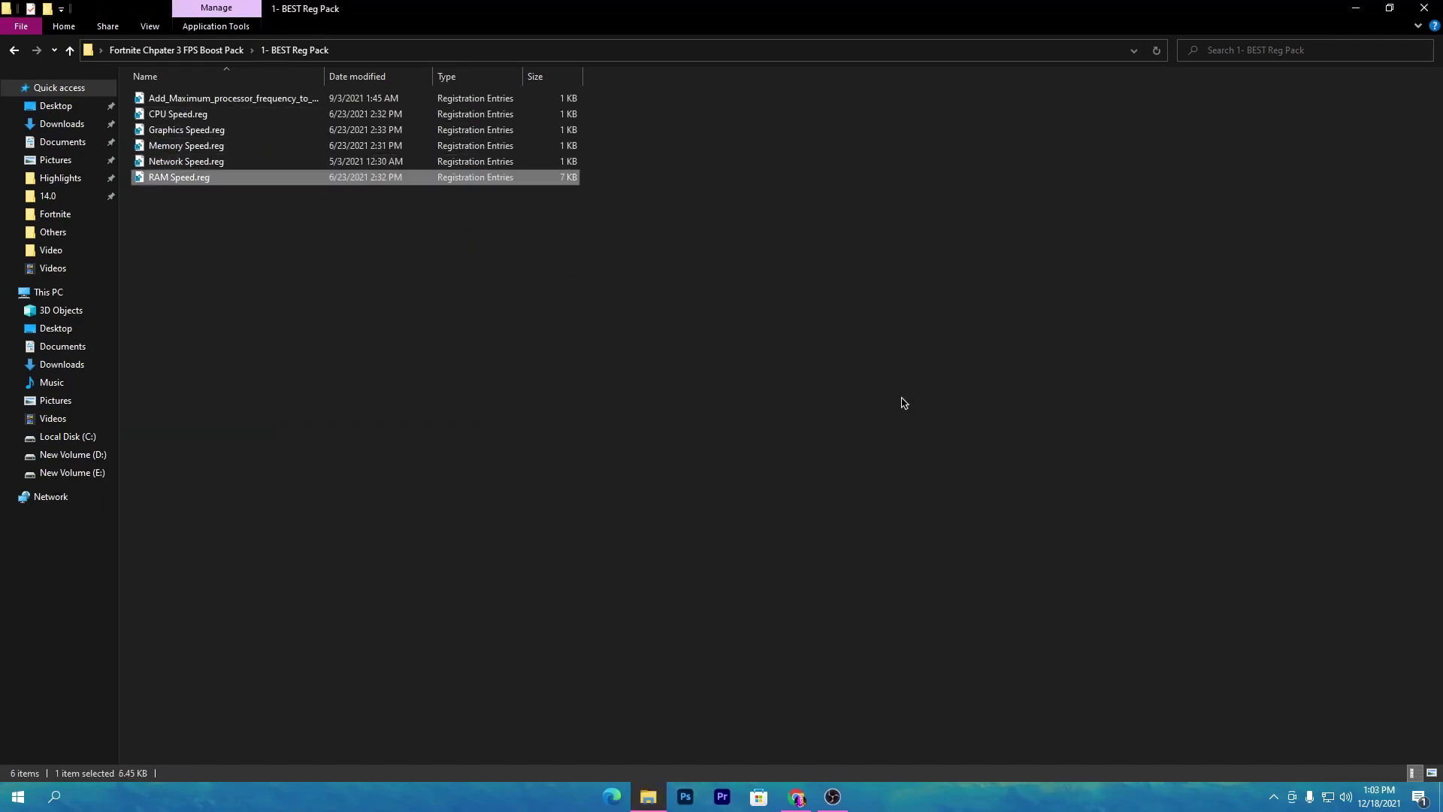
left_click(169, 50)
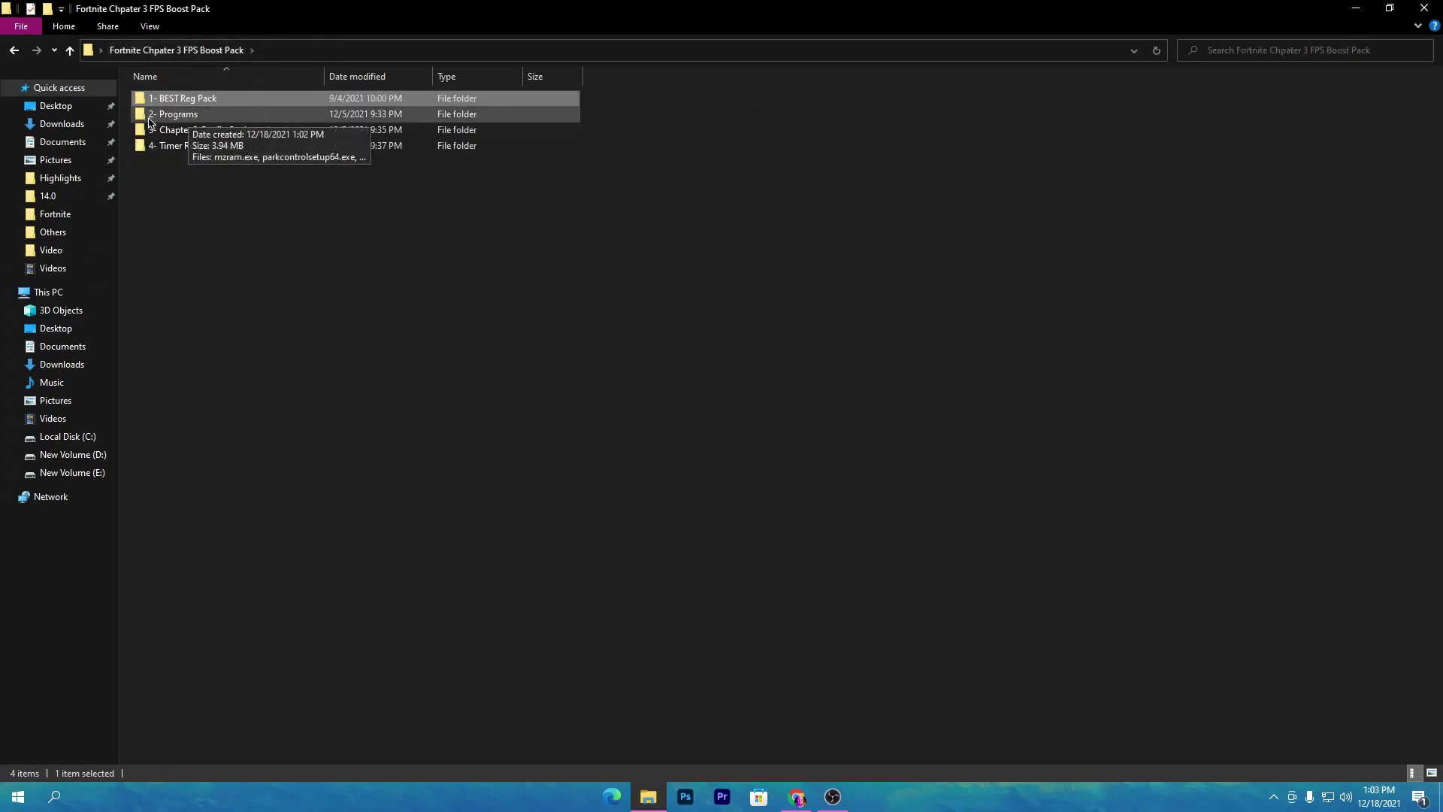
Step: Open 2- Programs, holding the ParkControl setup and ThrottleStop archive, then minimize the window
double_click(190, 115)
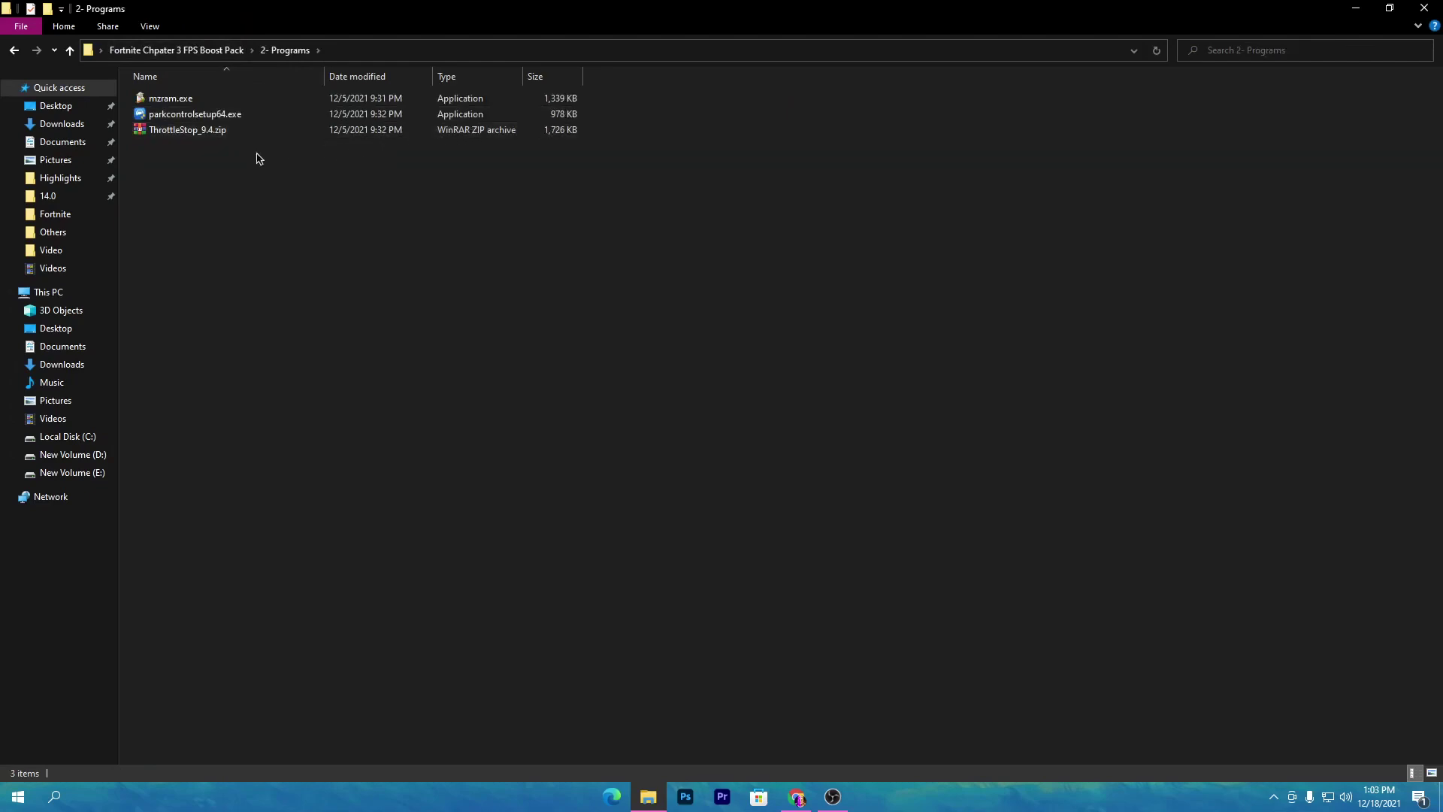
left_click_drag(242, 151, 526, 96)
left_click(252, 158)
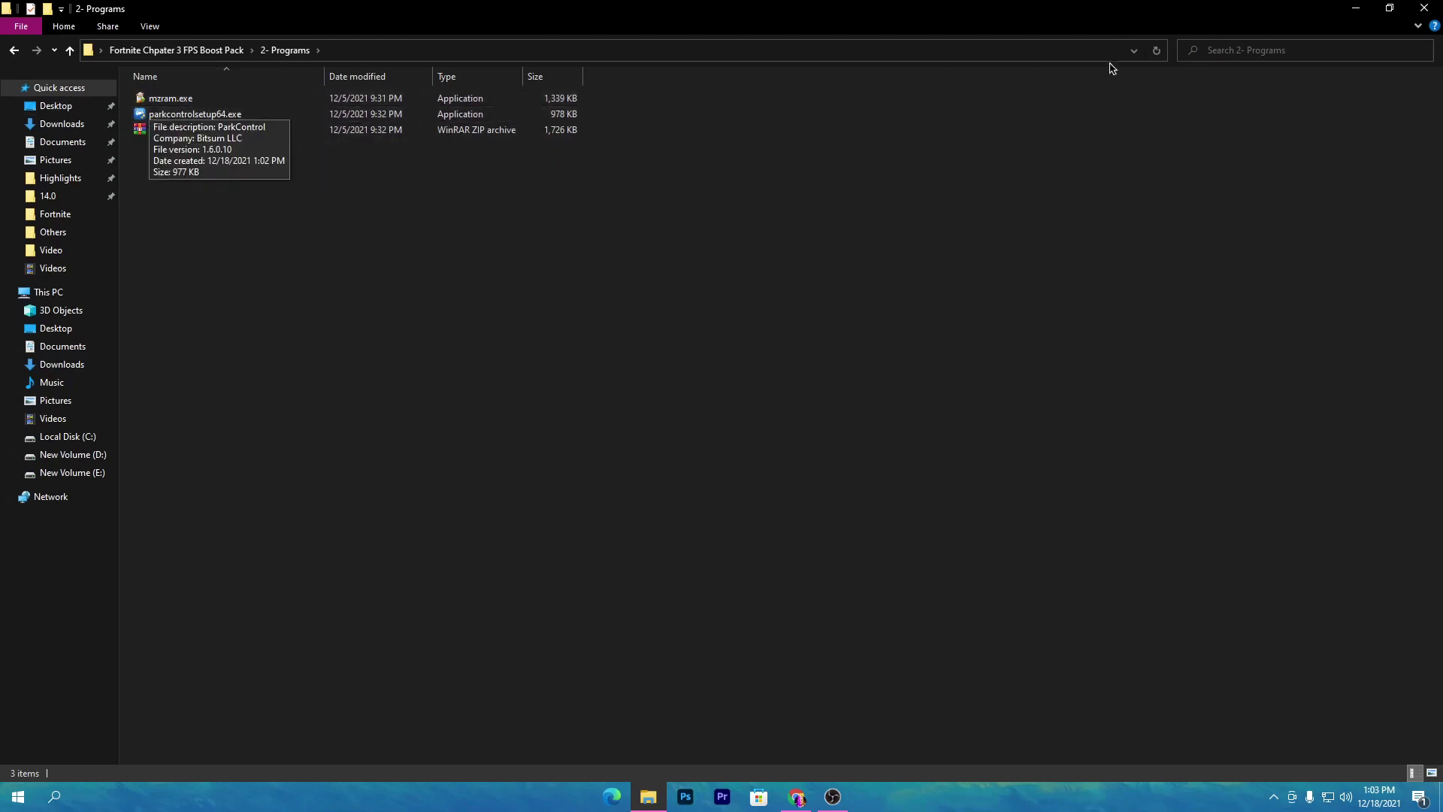
left_click(1350, 13)
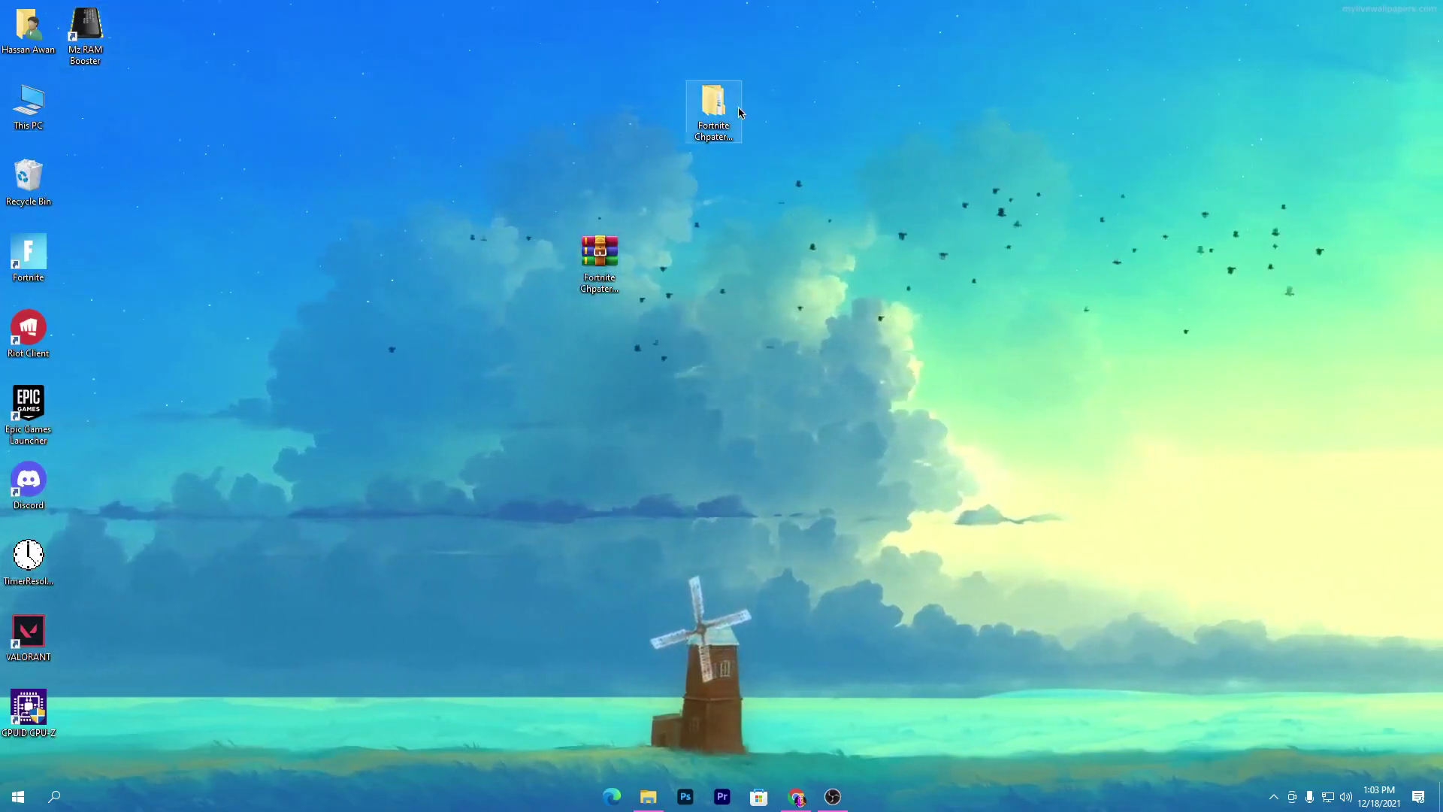
Step: Open Mz RAM Booster from the tray and review its System SpeedUp and Options tabs
left_click(85, 34)
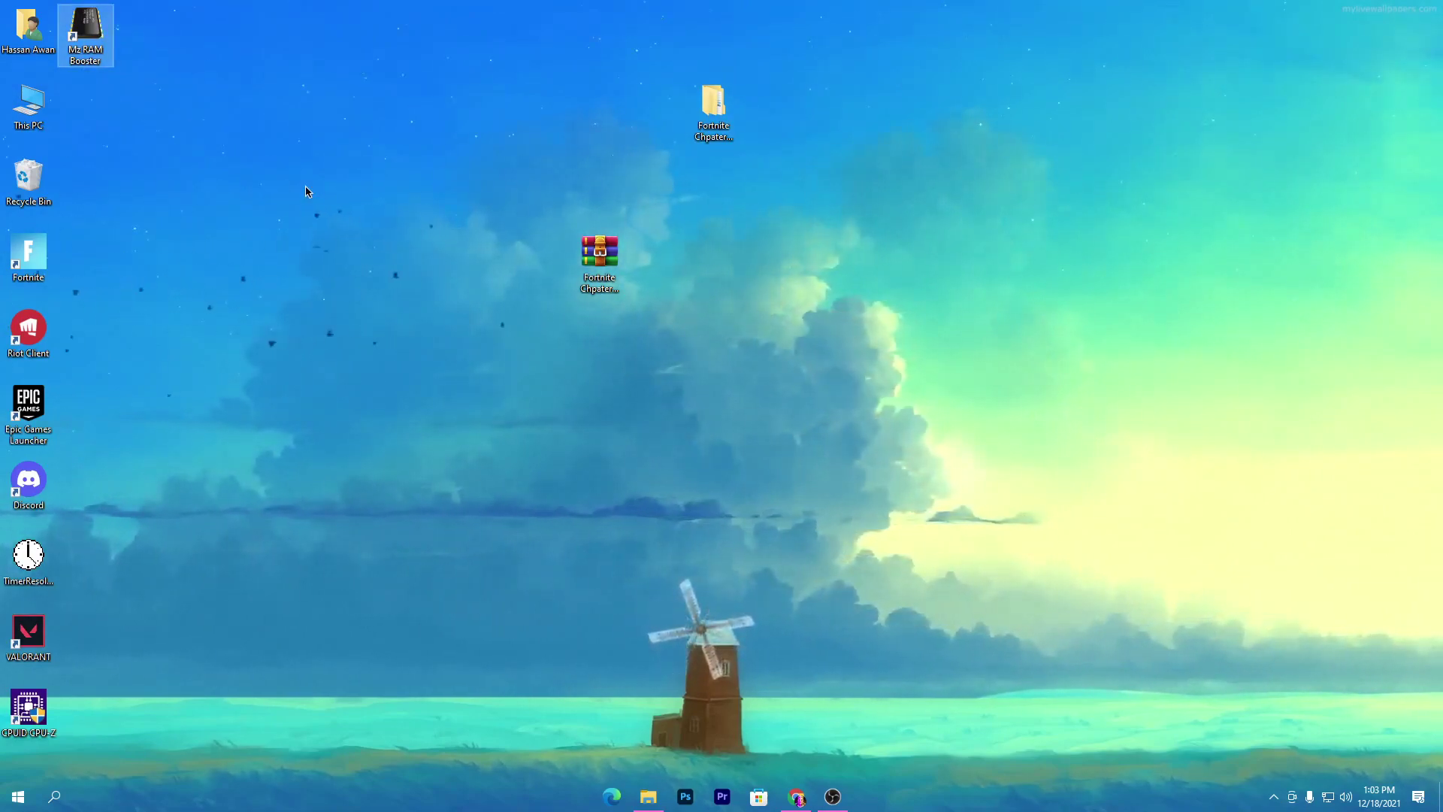
left_click(1273, 795)
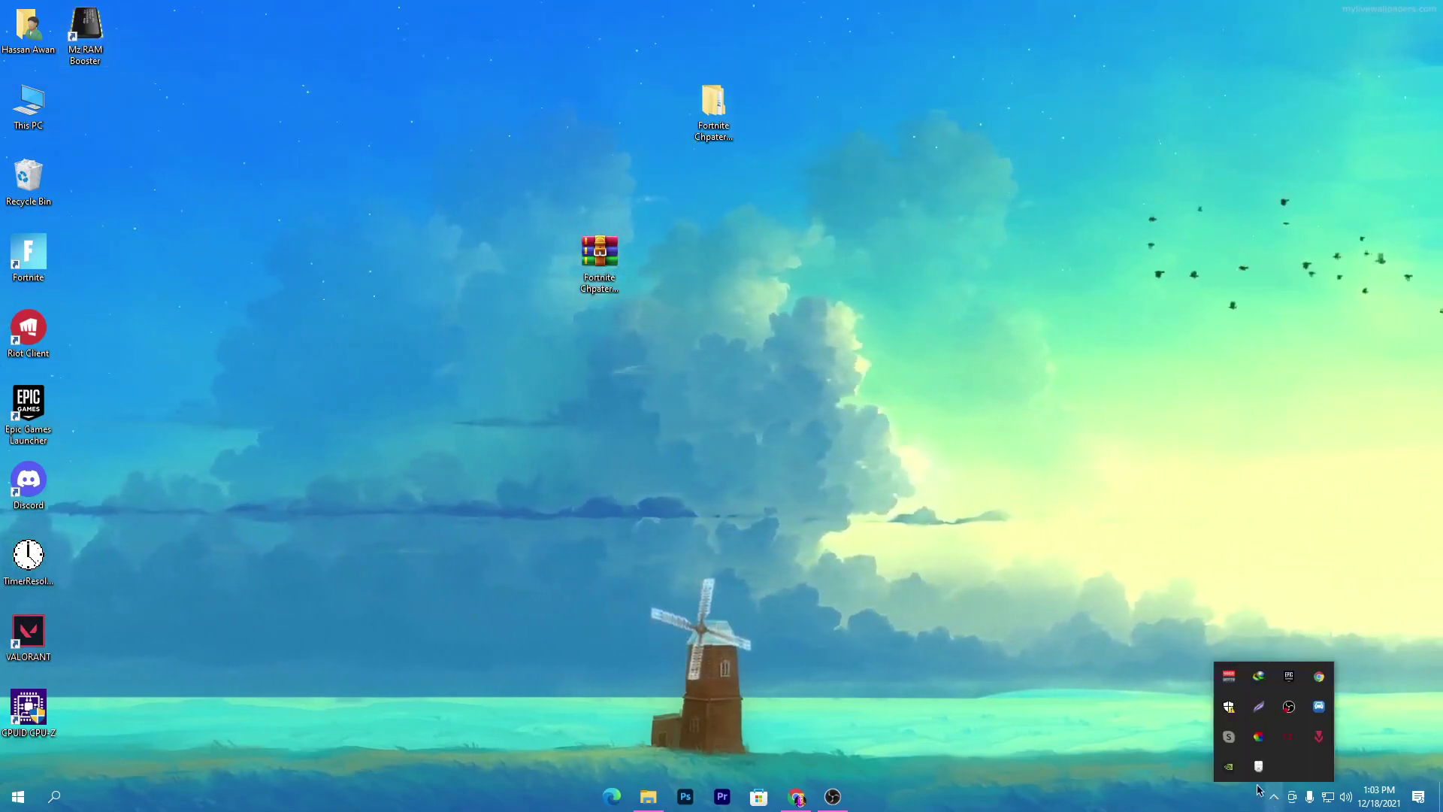
left_click(1296, 743)
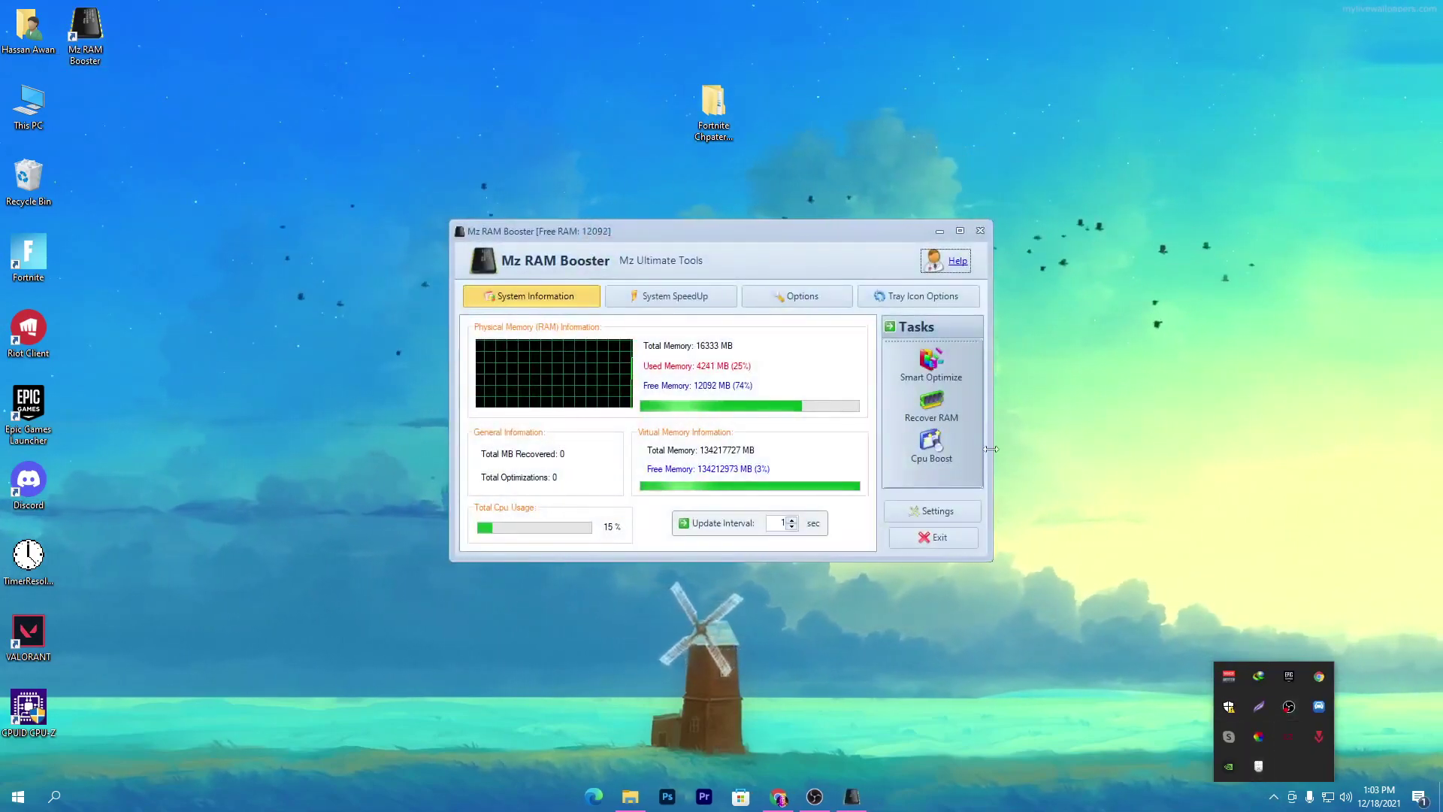
left_click(636, 300)
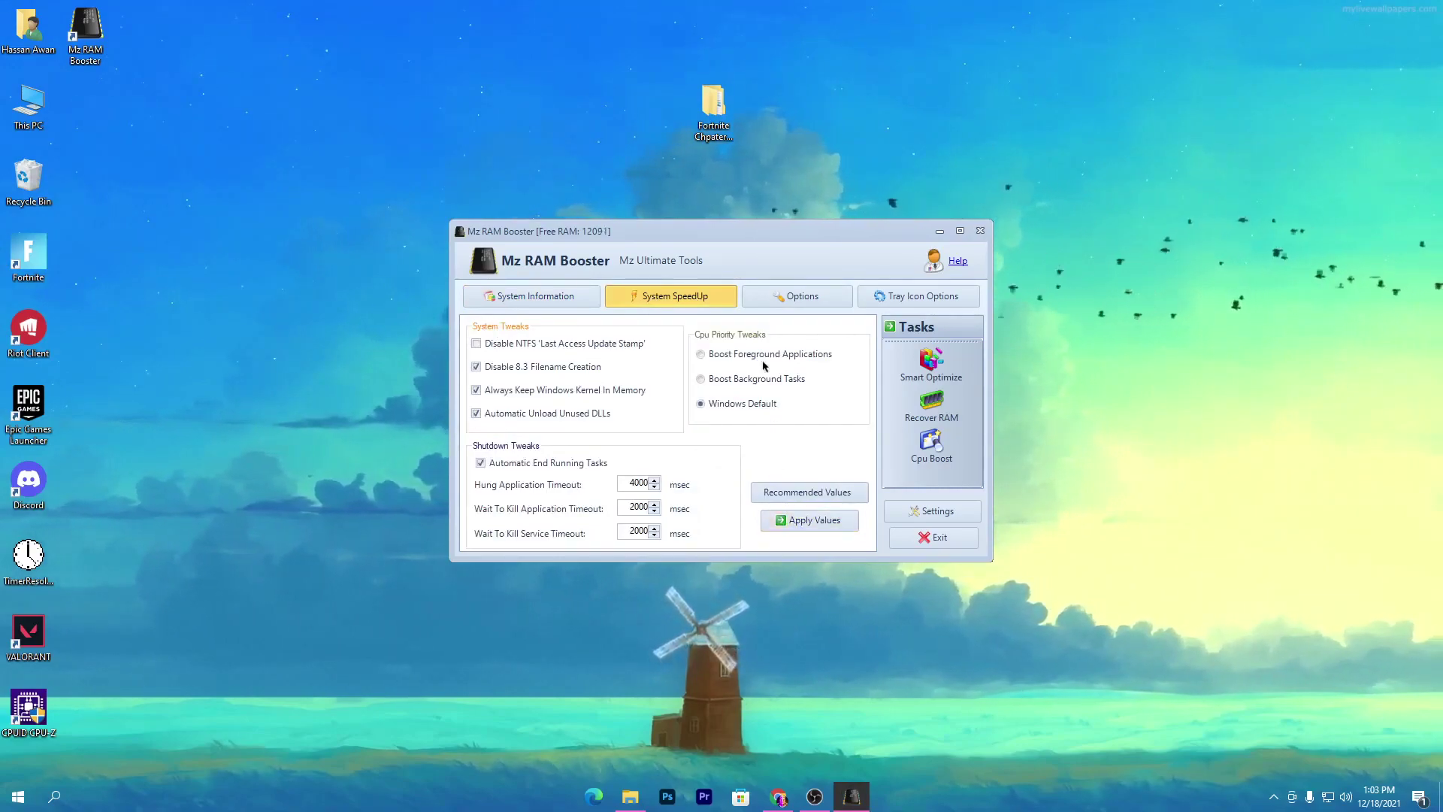
left_click(798, 296)
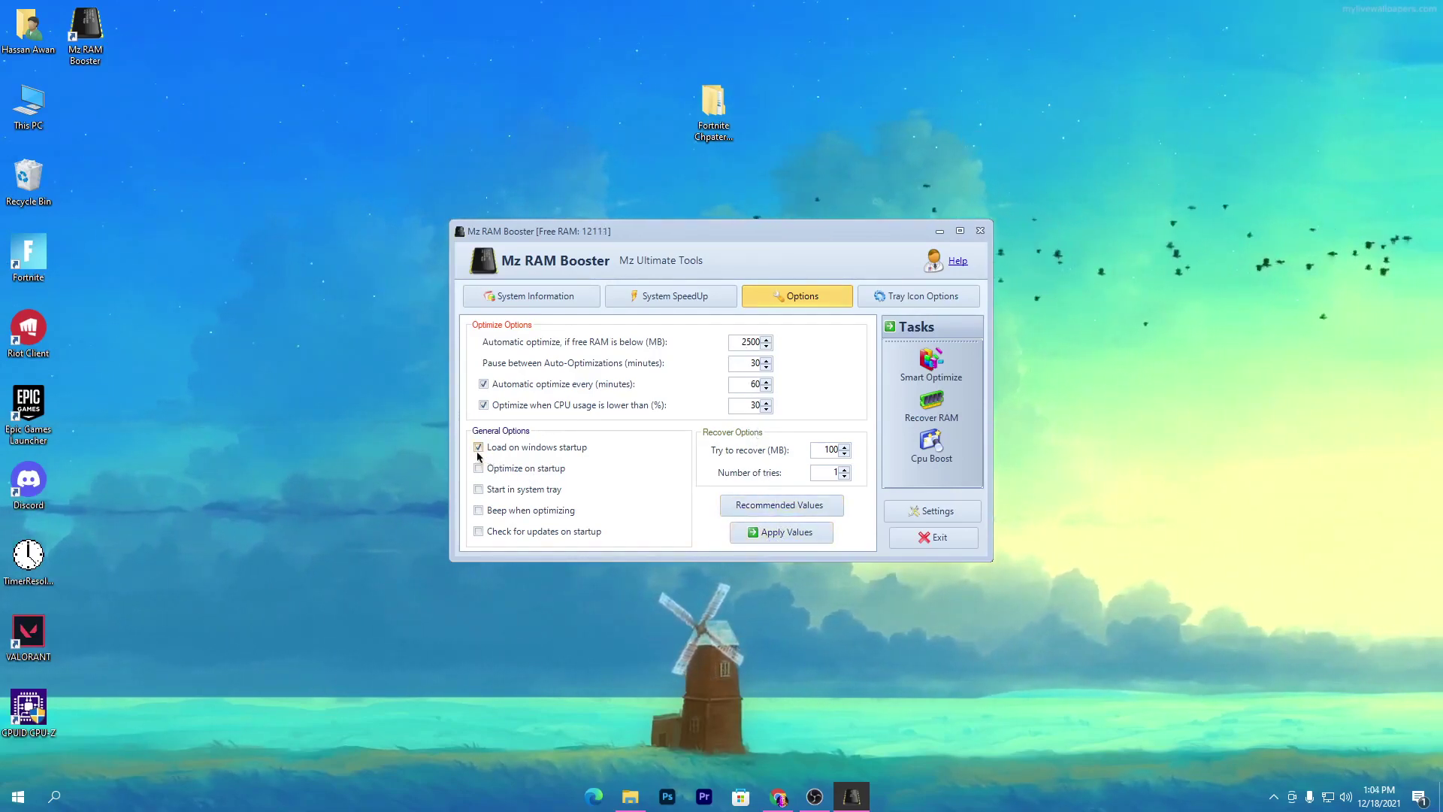
Step: Apply the options (2500 MB threshold, 60-minute auto-optimize, 30% CPU) and close Mz RAM Booster
left_click(774, 532)
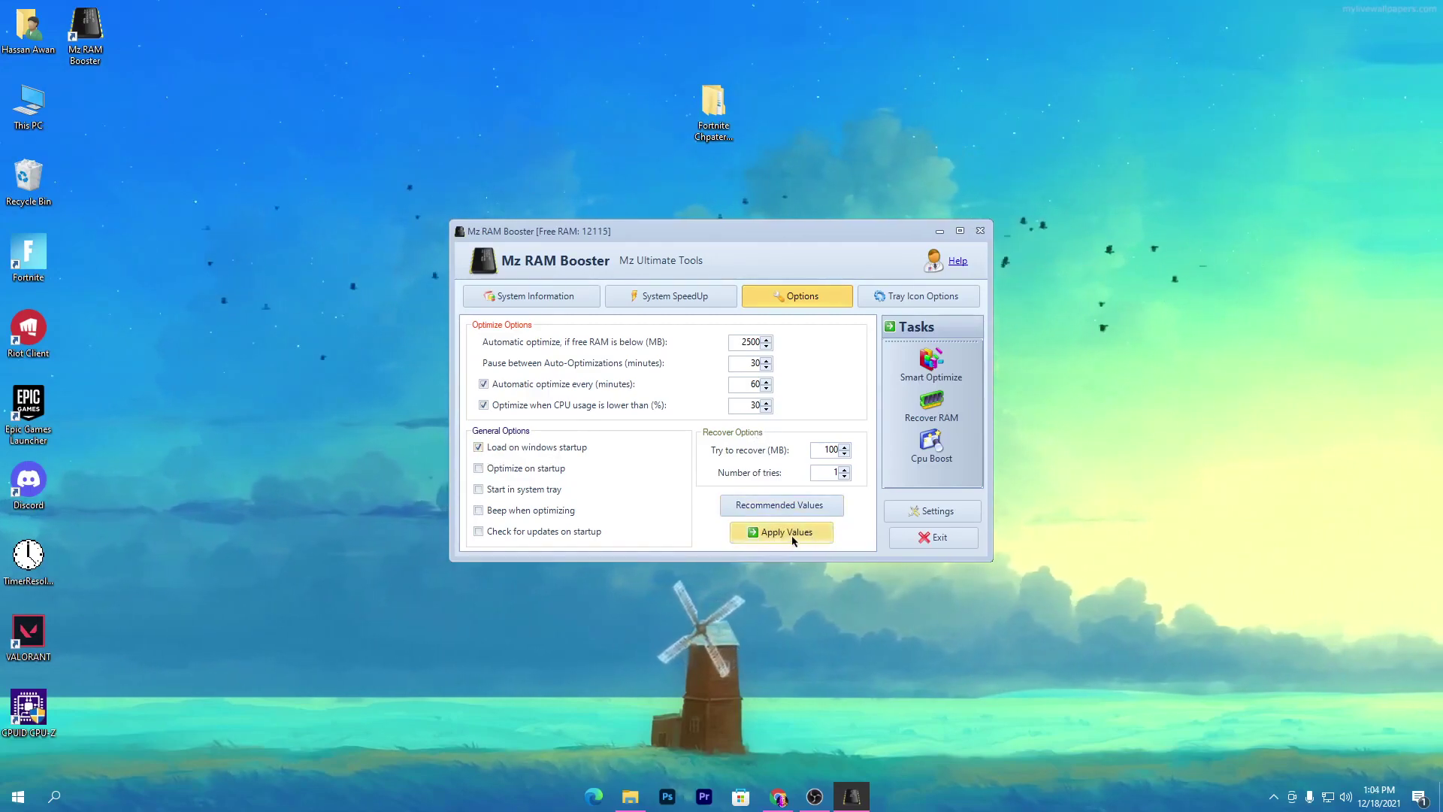
left_click(980, 233)
left_click(1273, 797)
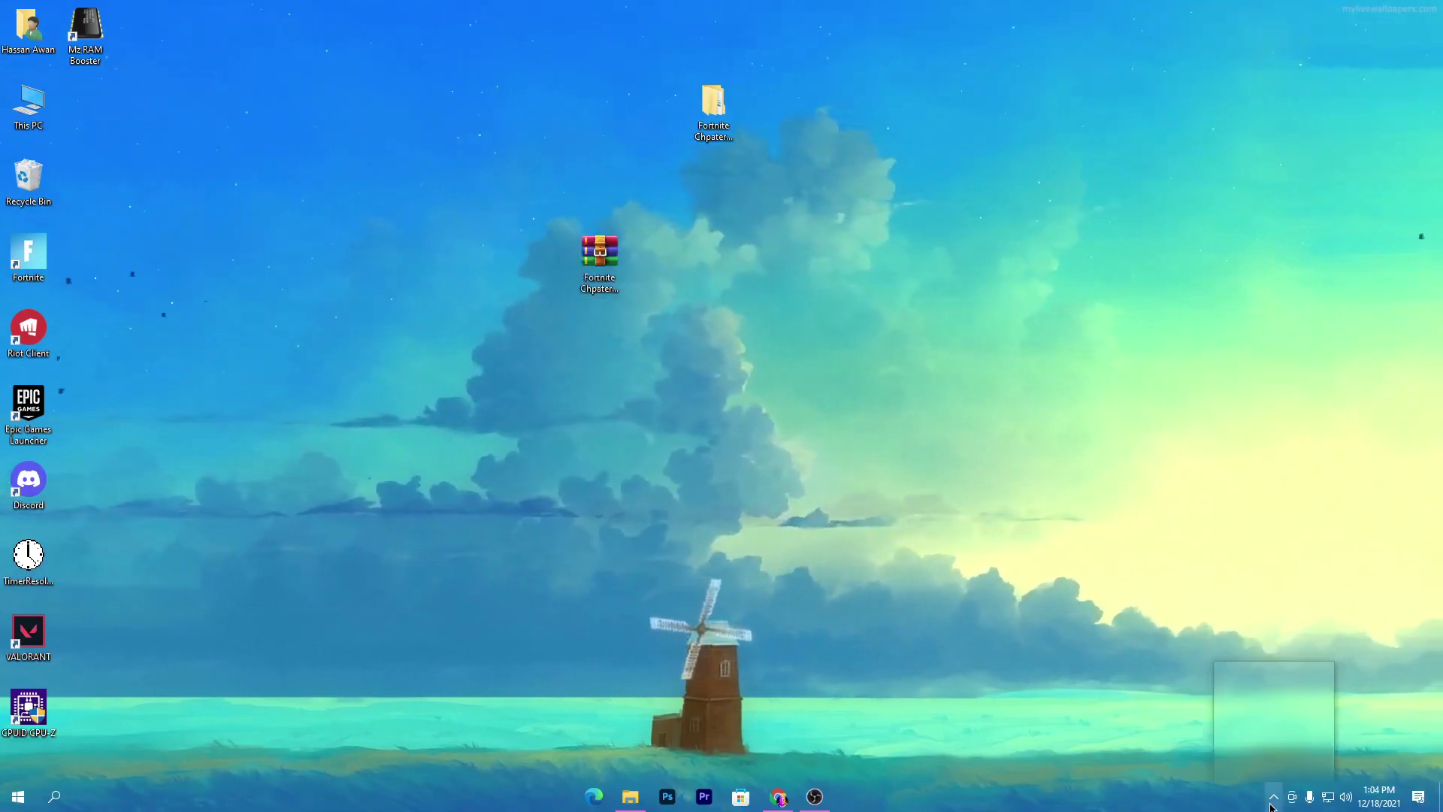
left_click(940, 691)
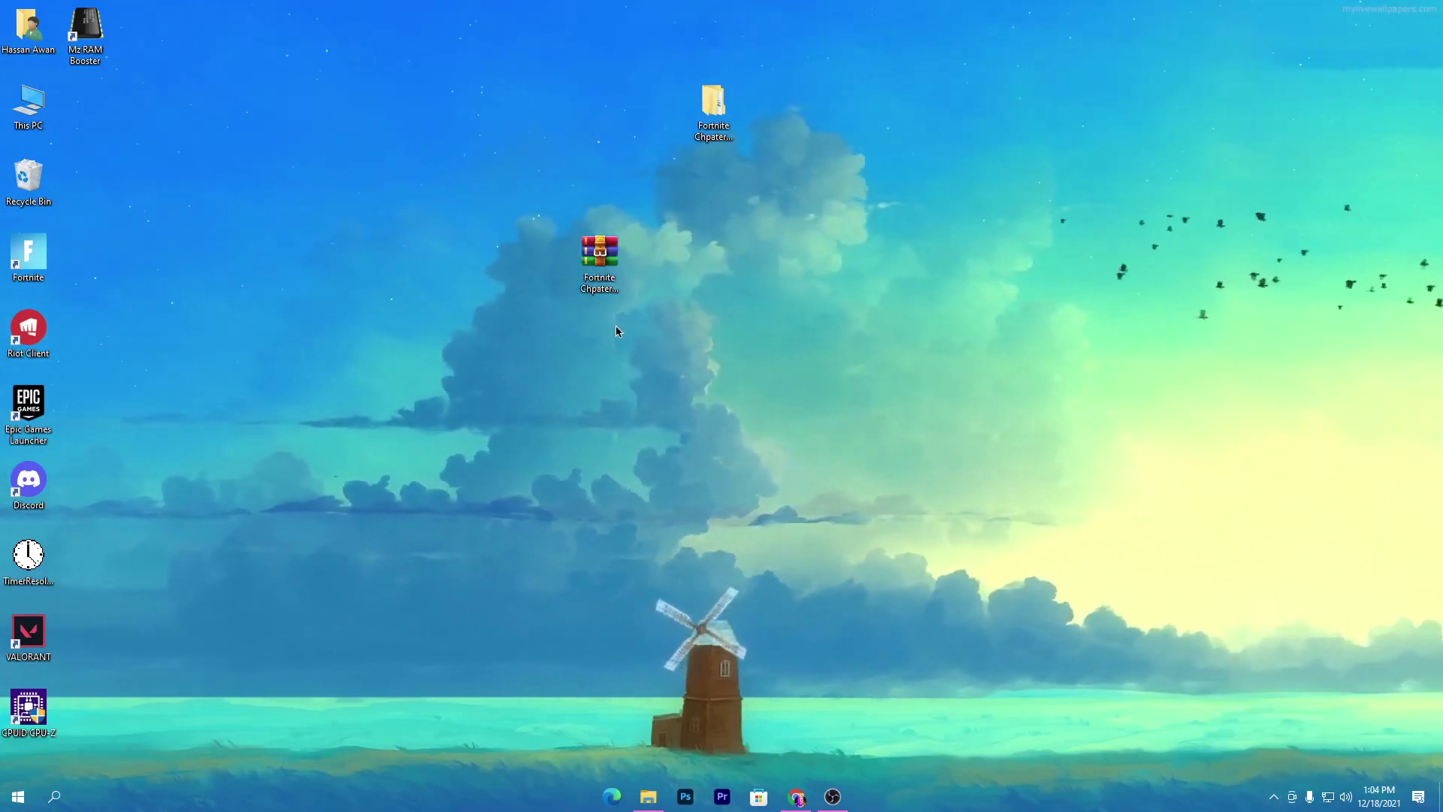
Step: Open ParkControl and make Bitsum Highest Performance the active plan with its settings applied
key("alt+Tab")
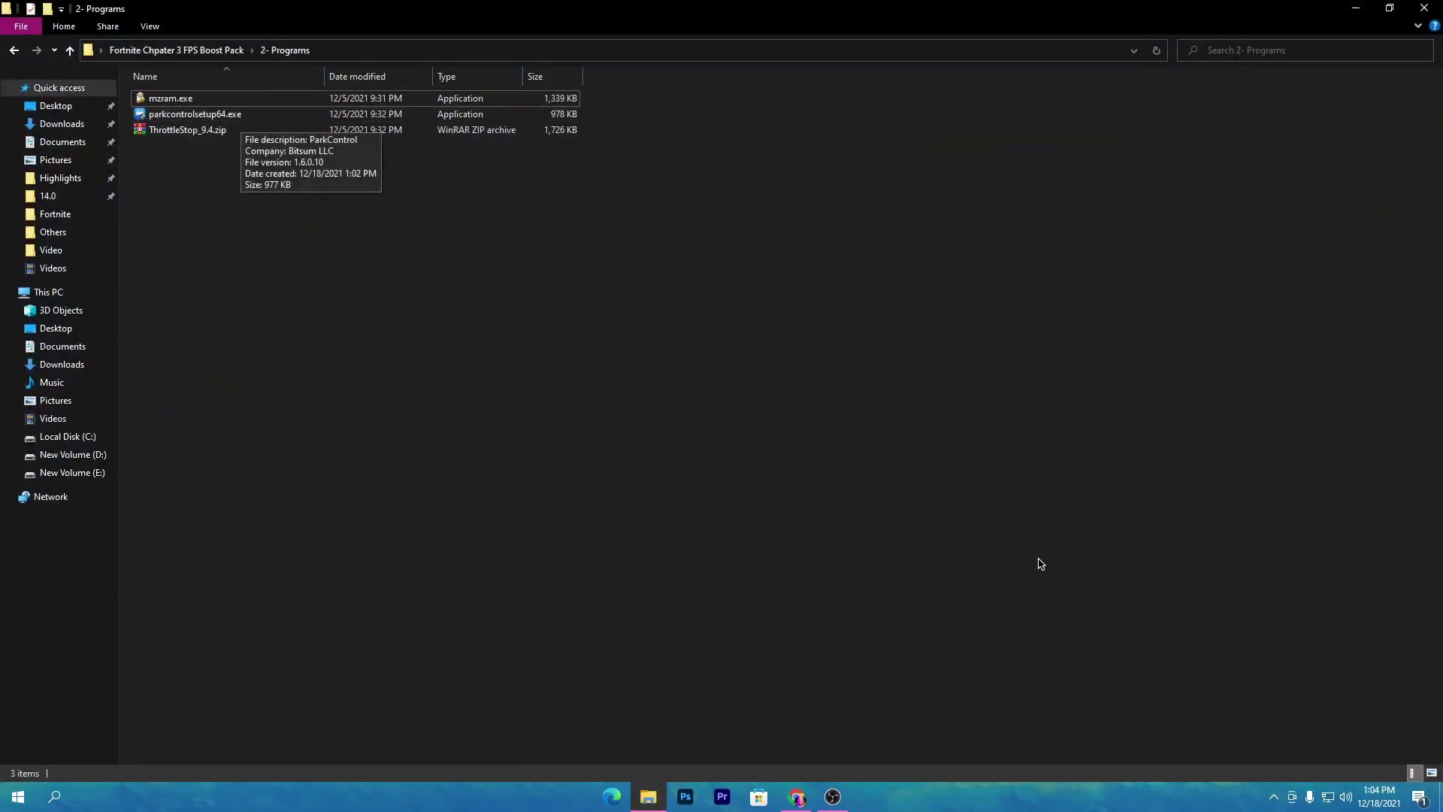
left_click(1273, 796)
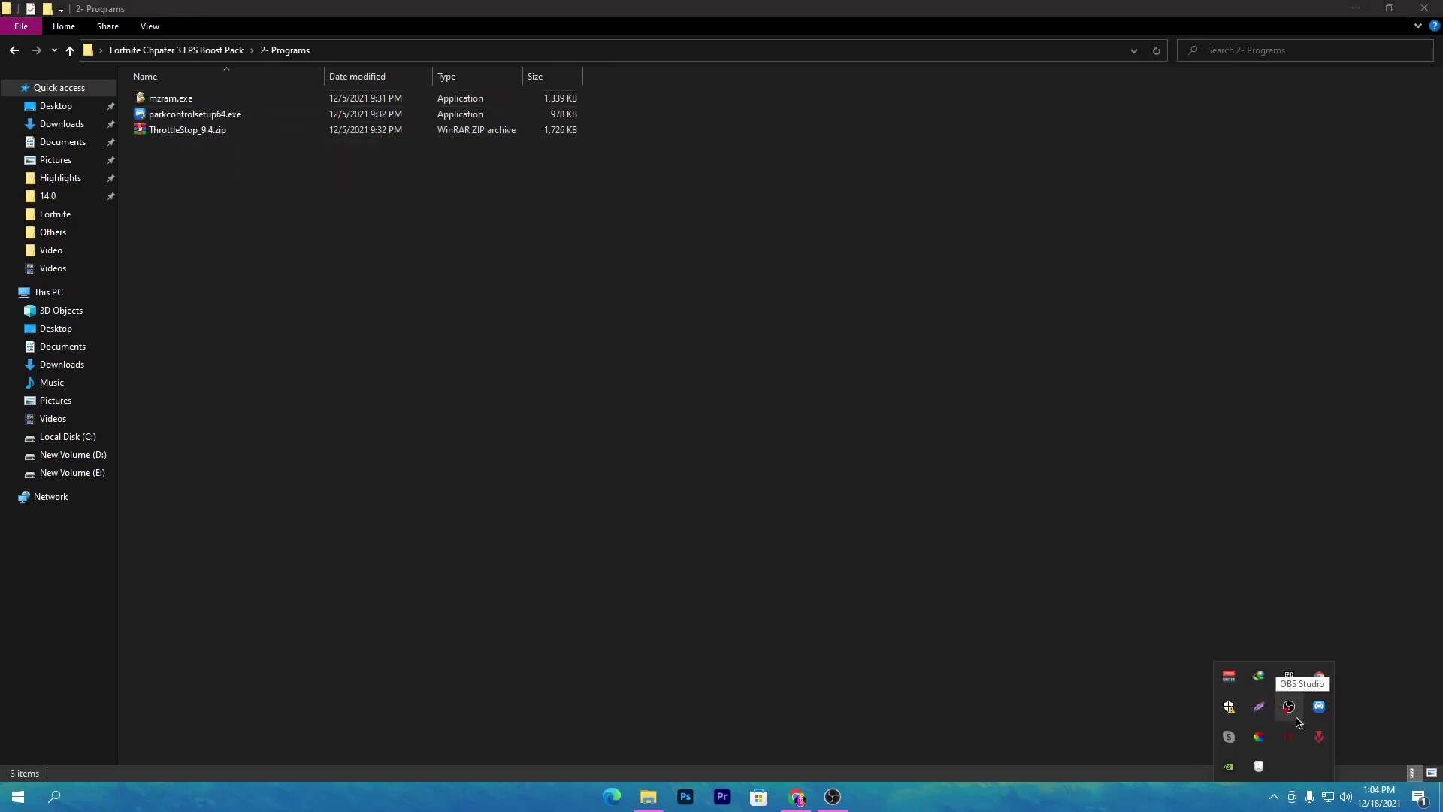
left_click(1319, 707)
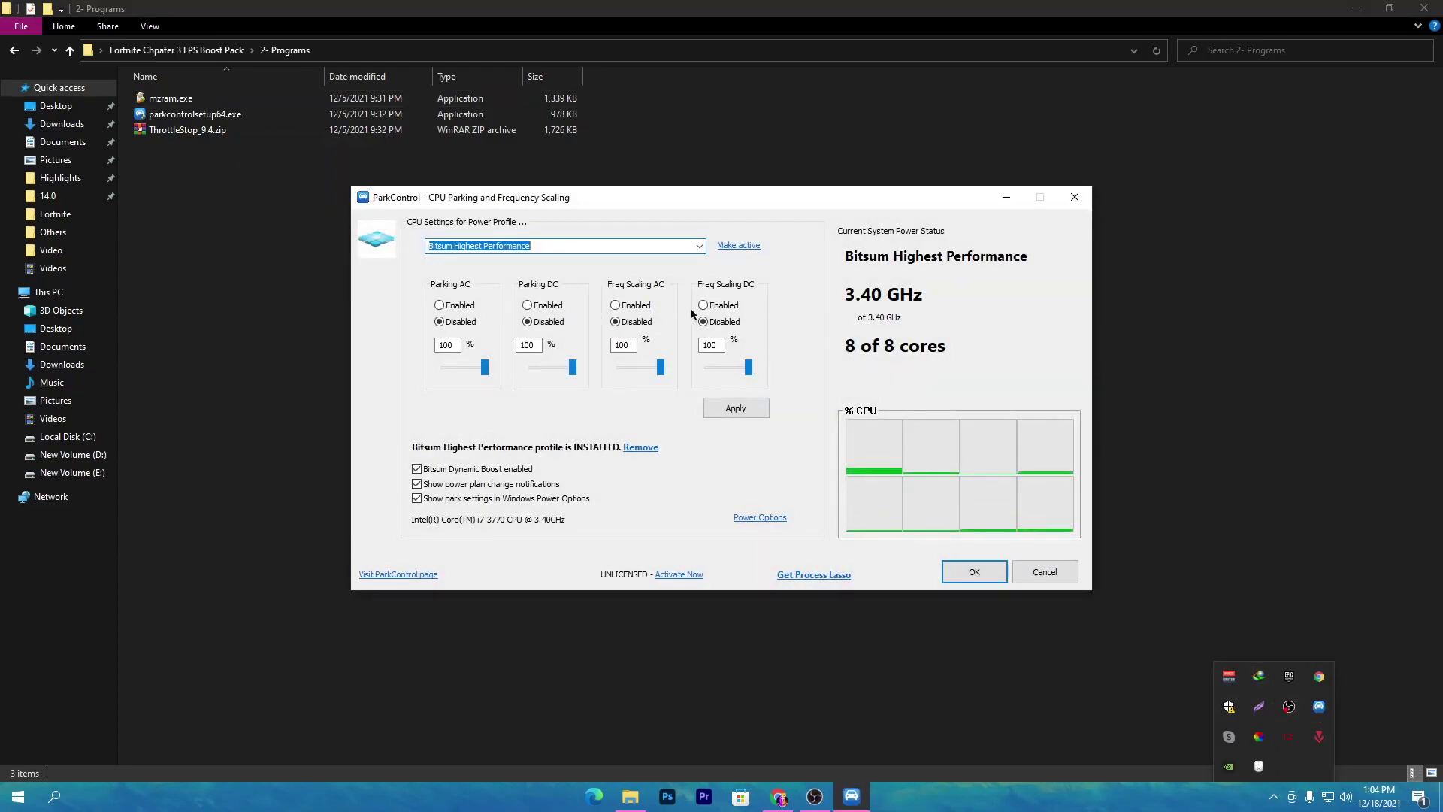
left_click(697, 248)
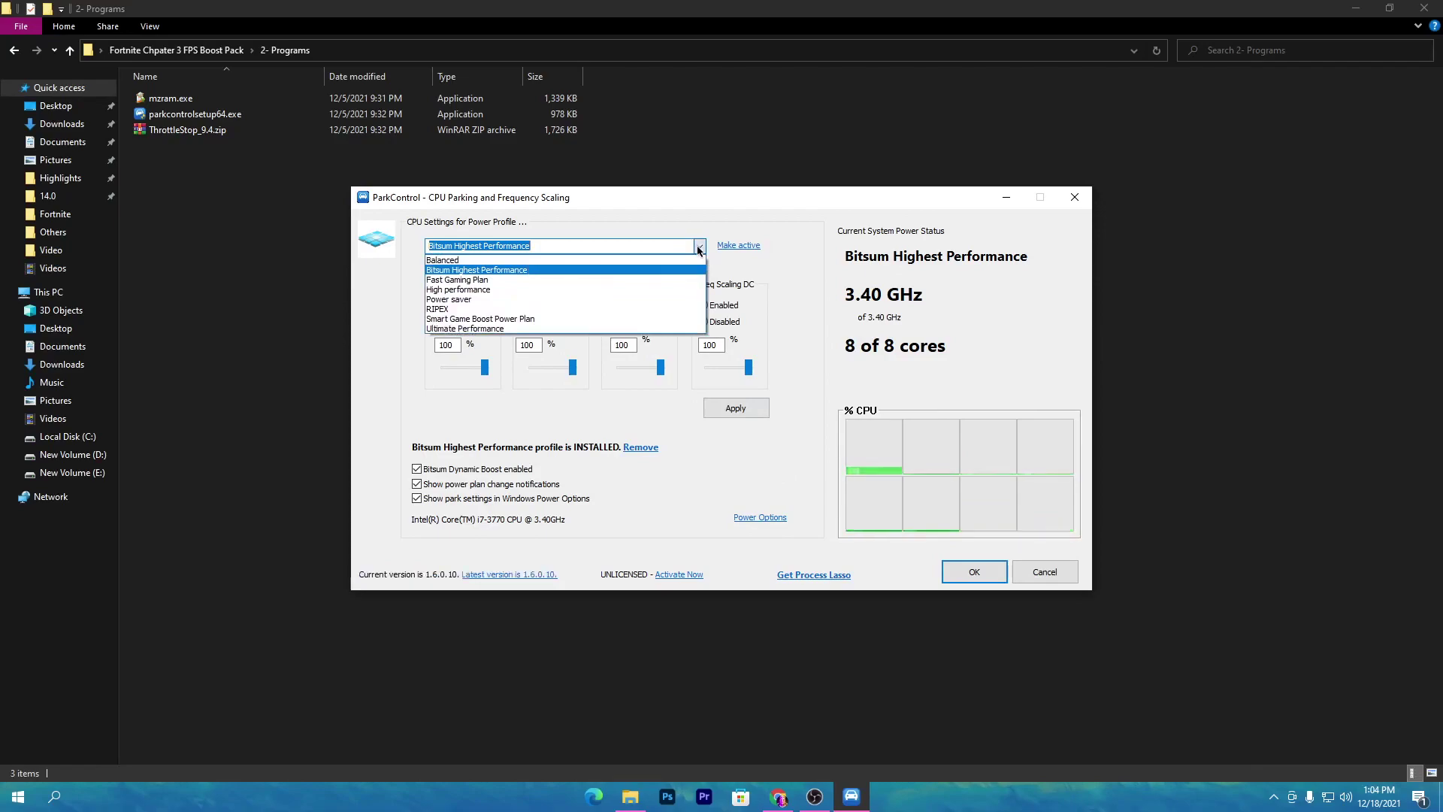
left_click(444, 271)
left_click(741, 247)
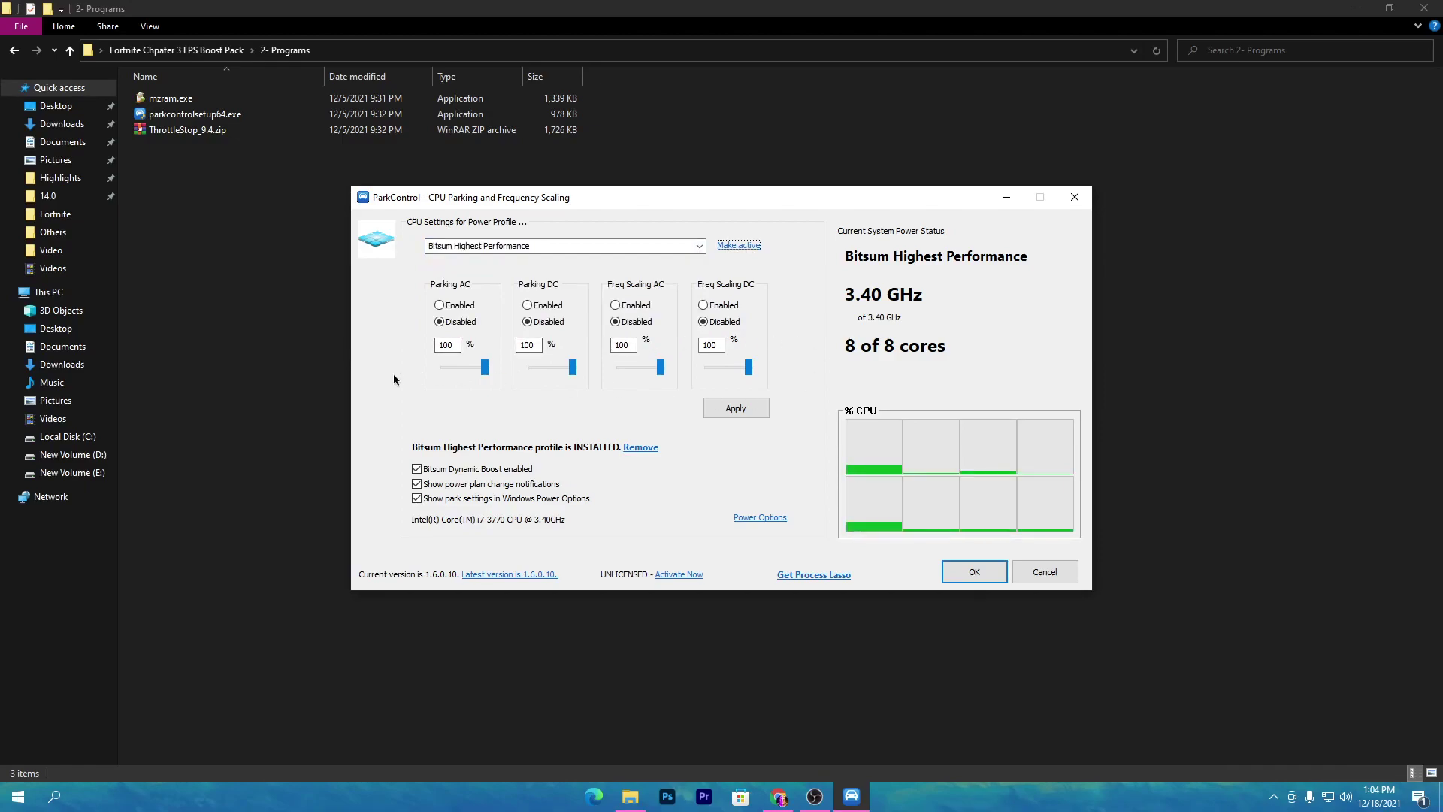
left_click(736, 408)
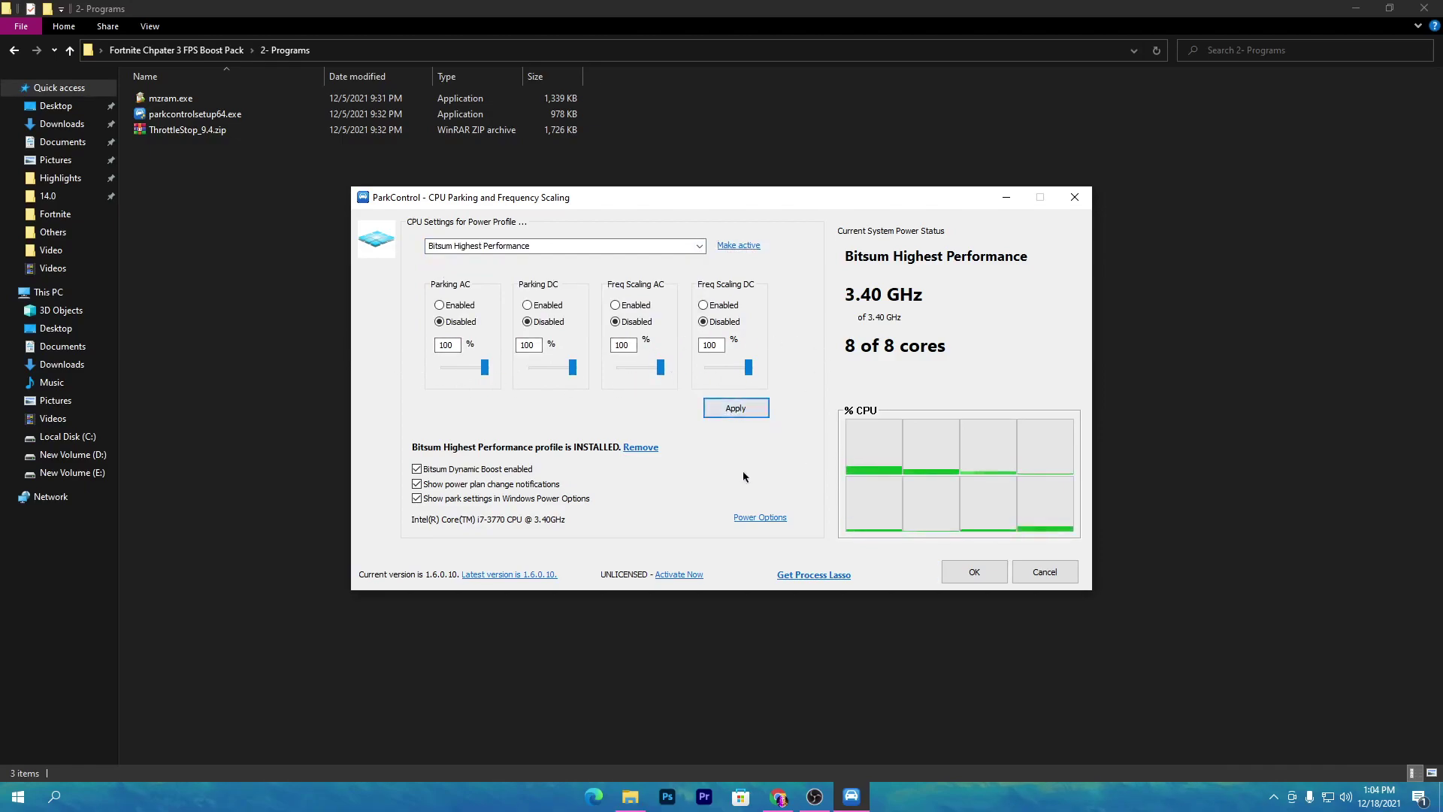
Step: Enable Bitsum Dynamic Boost with an idle power plan and save ParkControl's settings
left_click(418, 469)
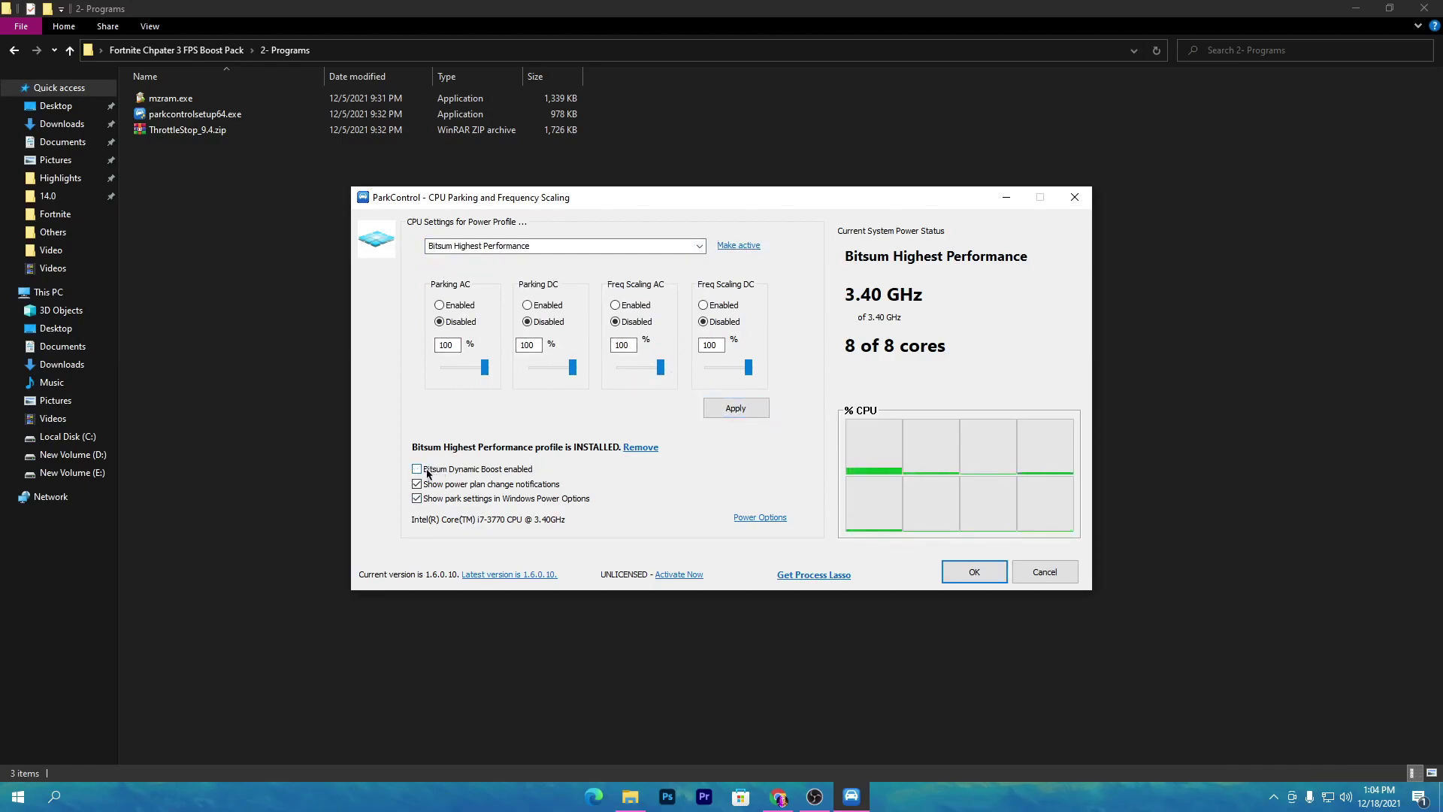
left_click(428, 471)
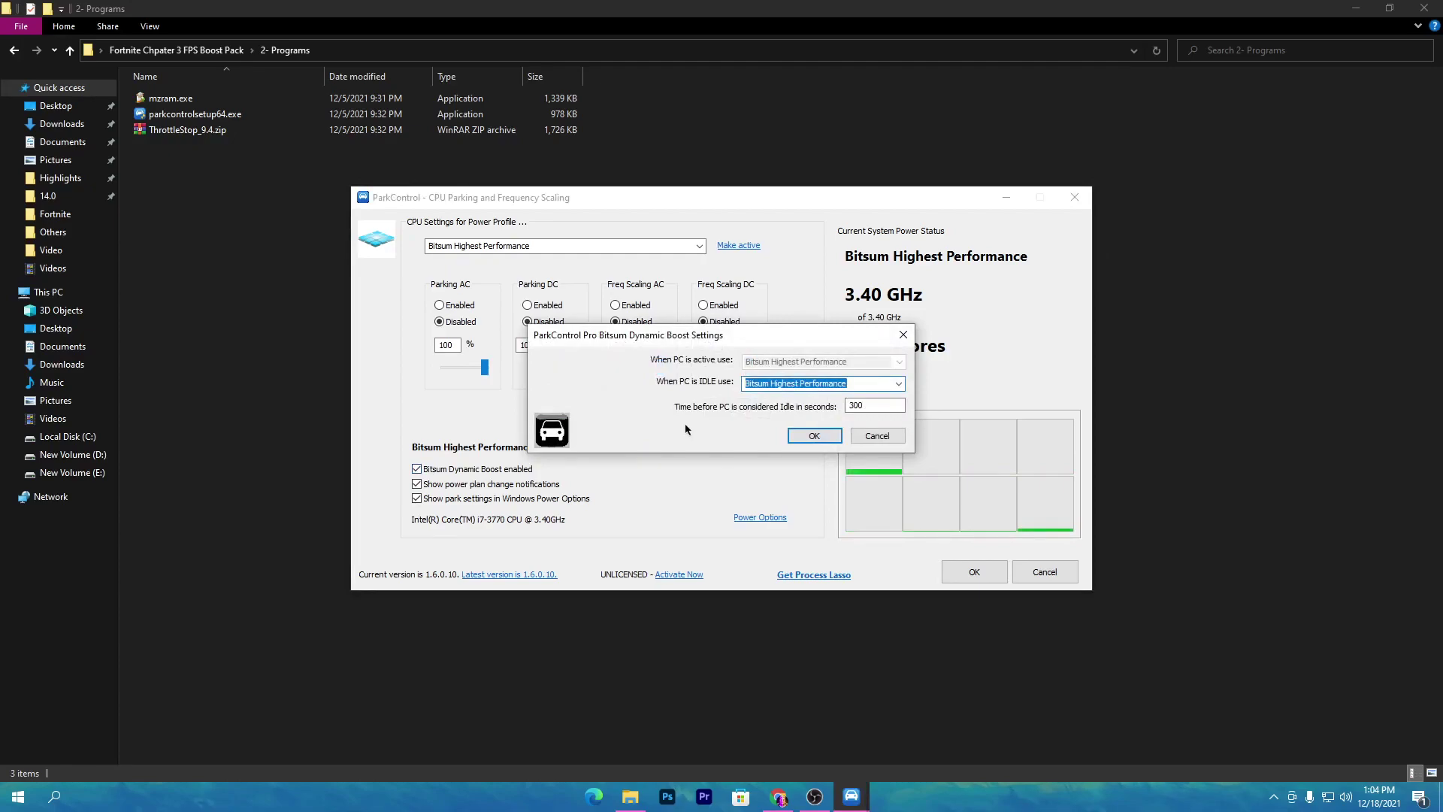
left_click(893, 383)
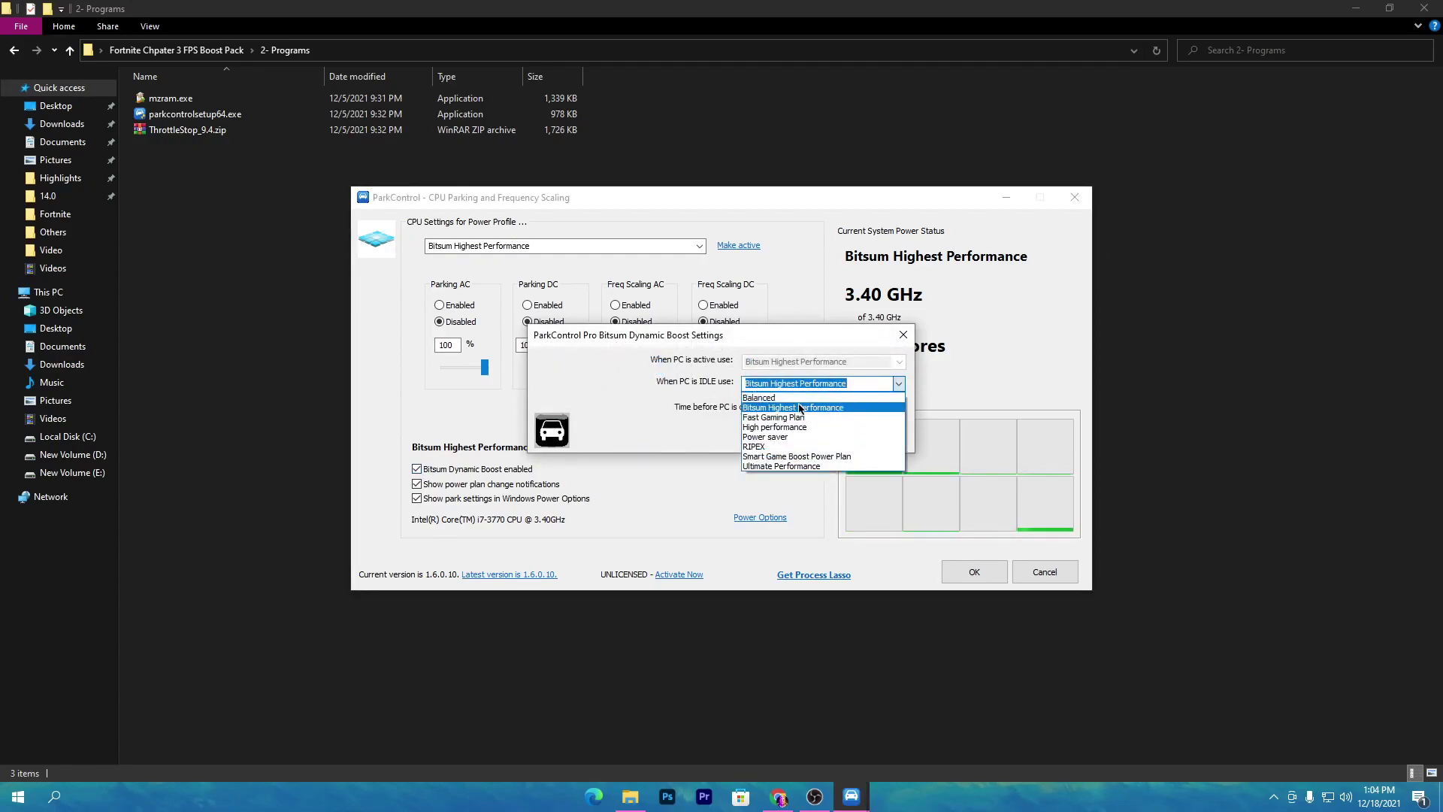
left_click(851, 407)
left_click(819, 431)
left_click(973, 572)
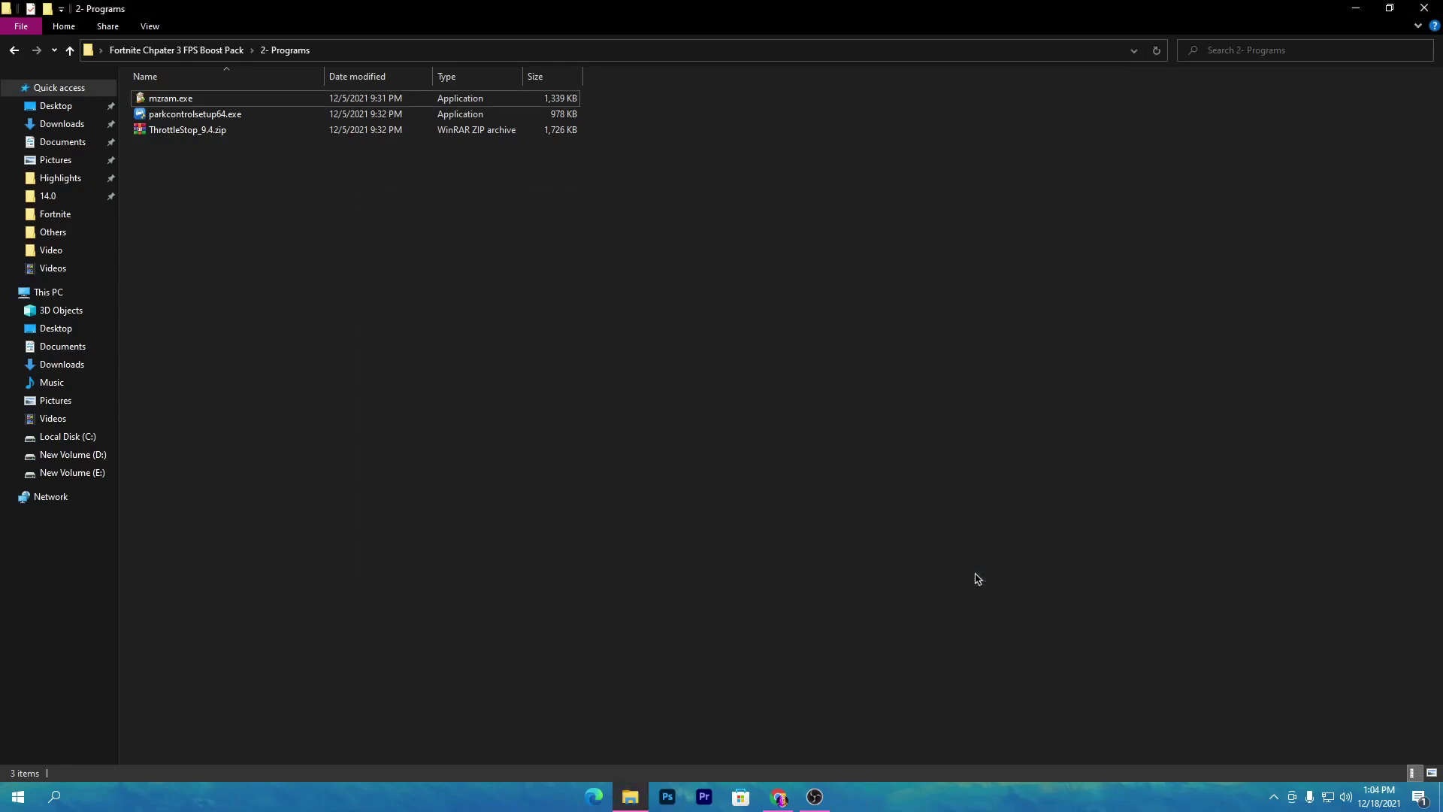
Step: Go back to the boost pack folder and open '3- Chapter 3 Config Settings' to reveal Low End PC and Very Low End PC
left_click(1273, 796)
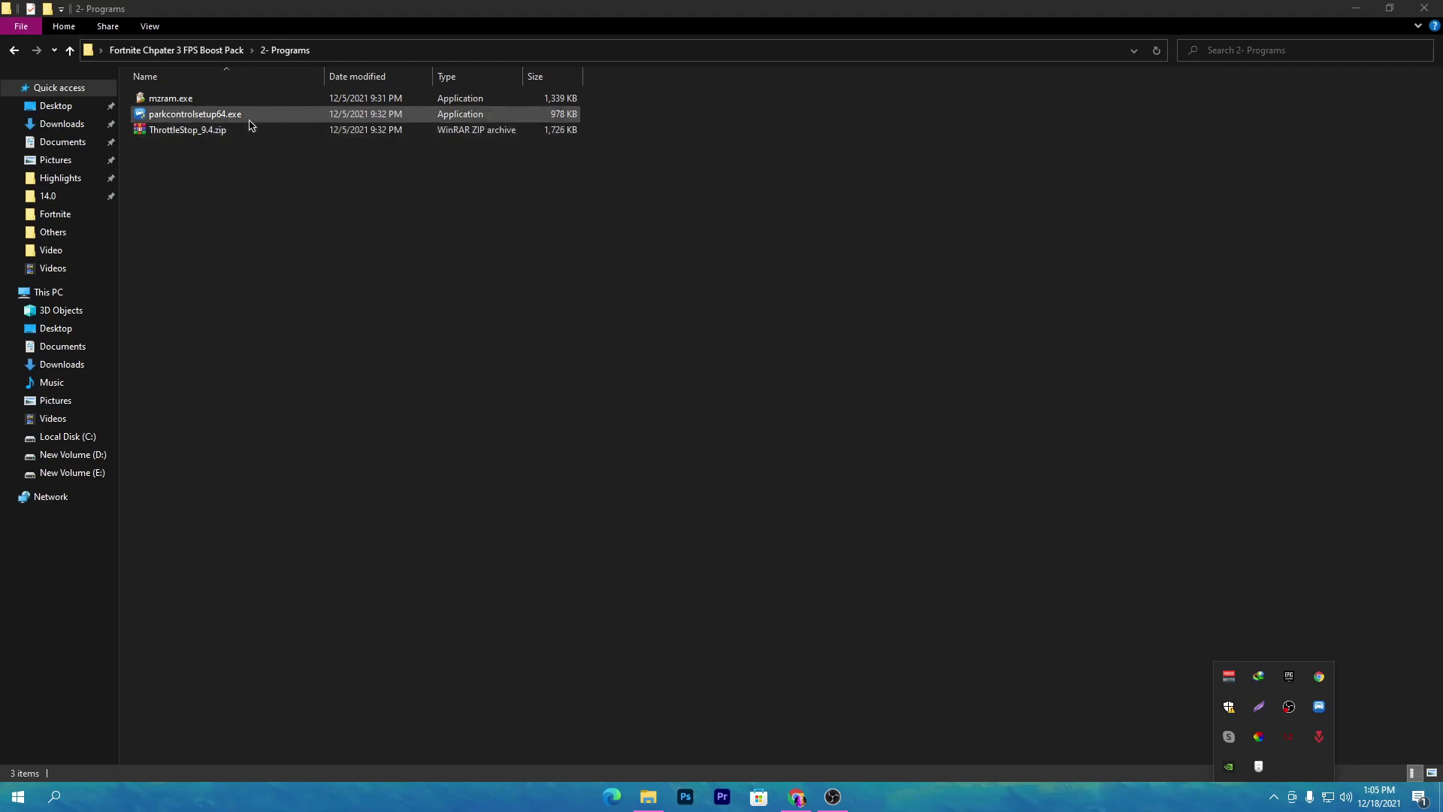
left_click(171, 49)
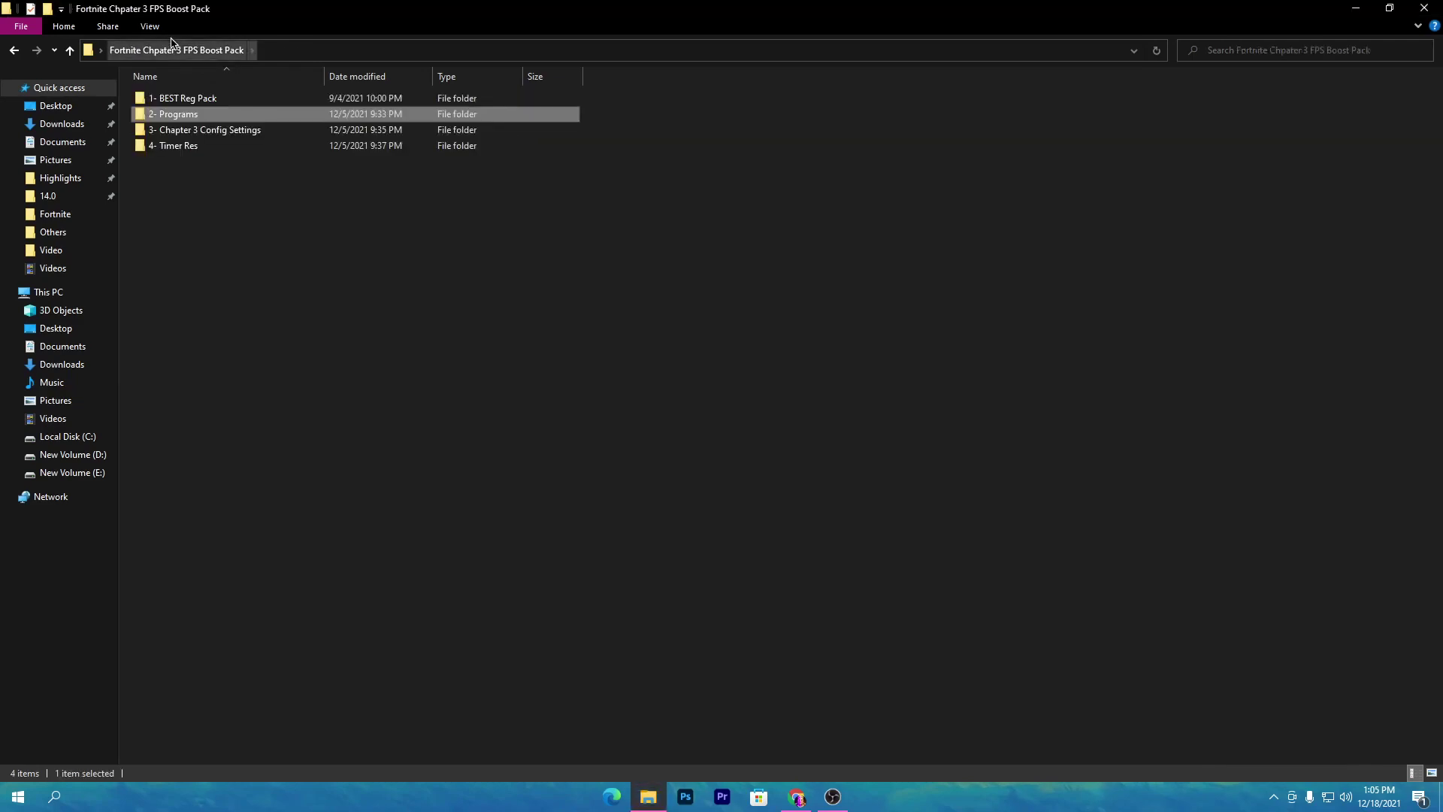
double_click(190, 129)
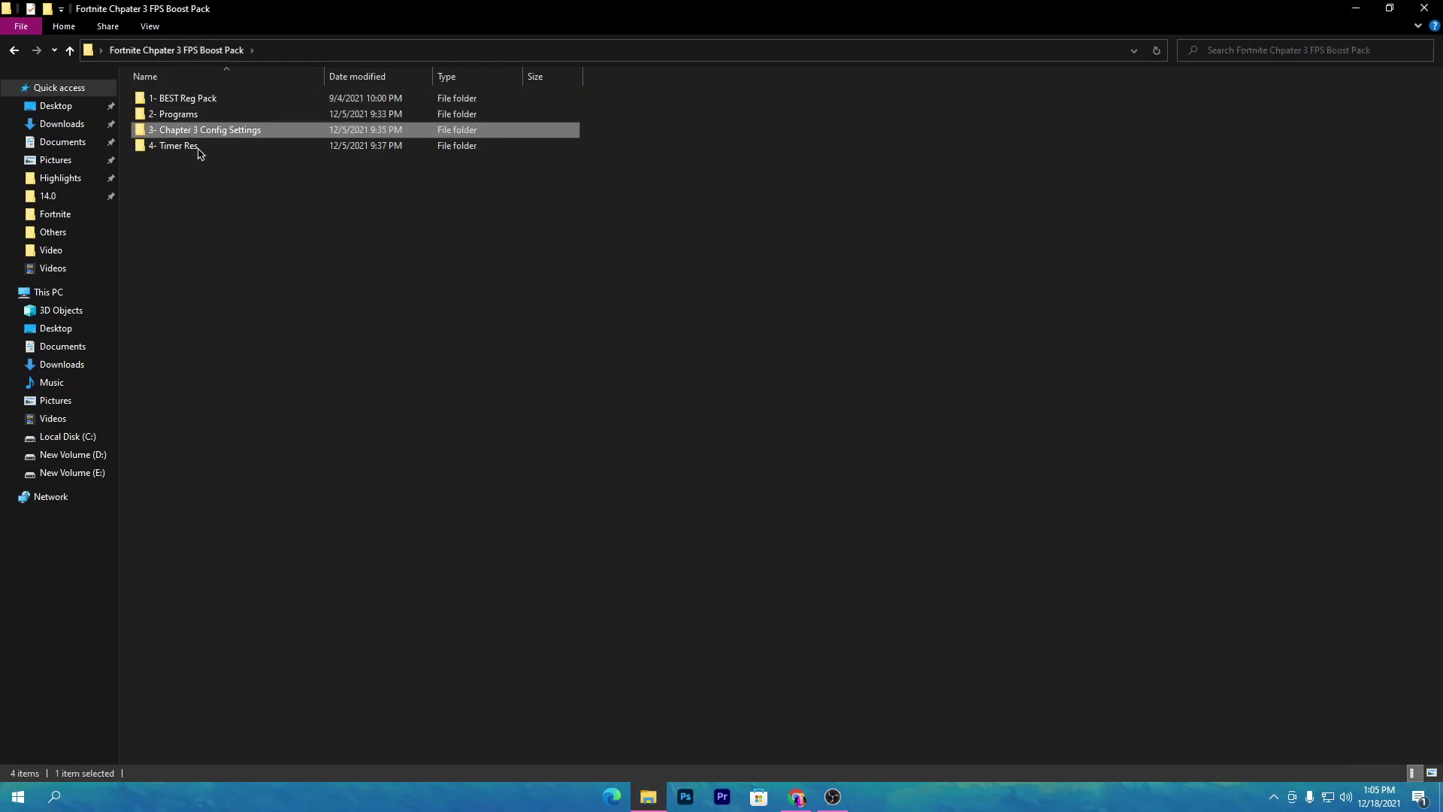
left_click_drag(169, 150, 617, 98)
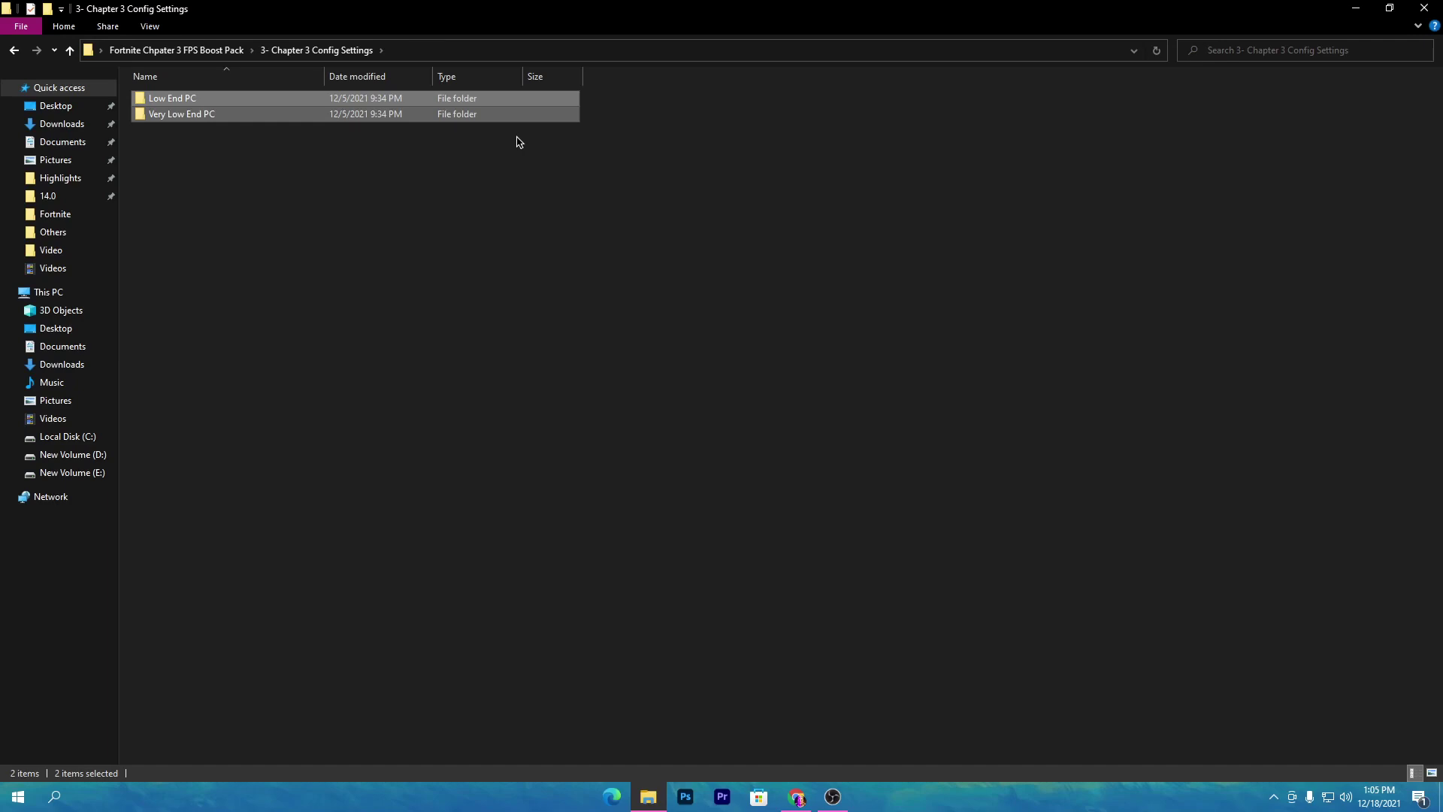
left_click(302, 174)
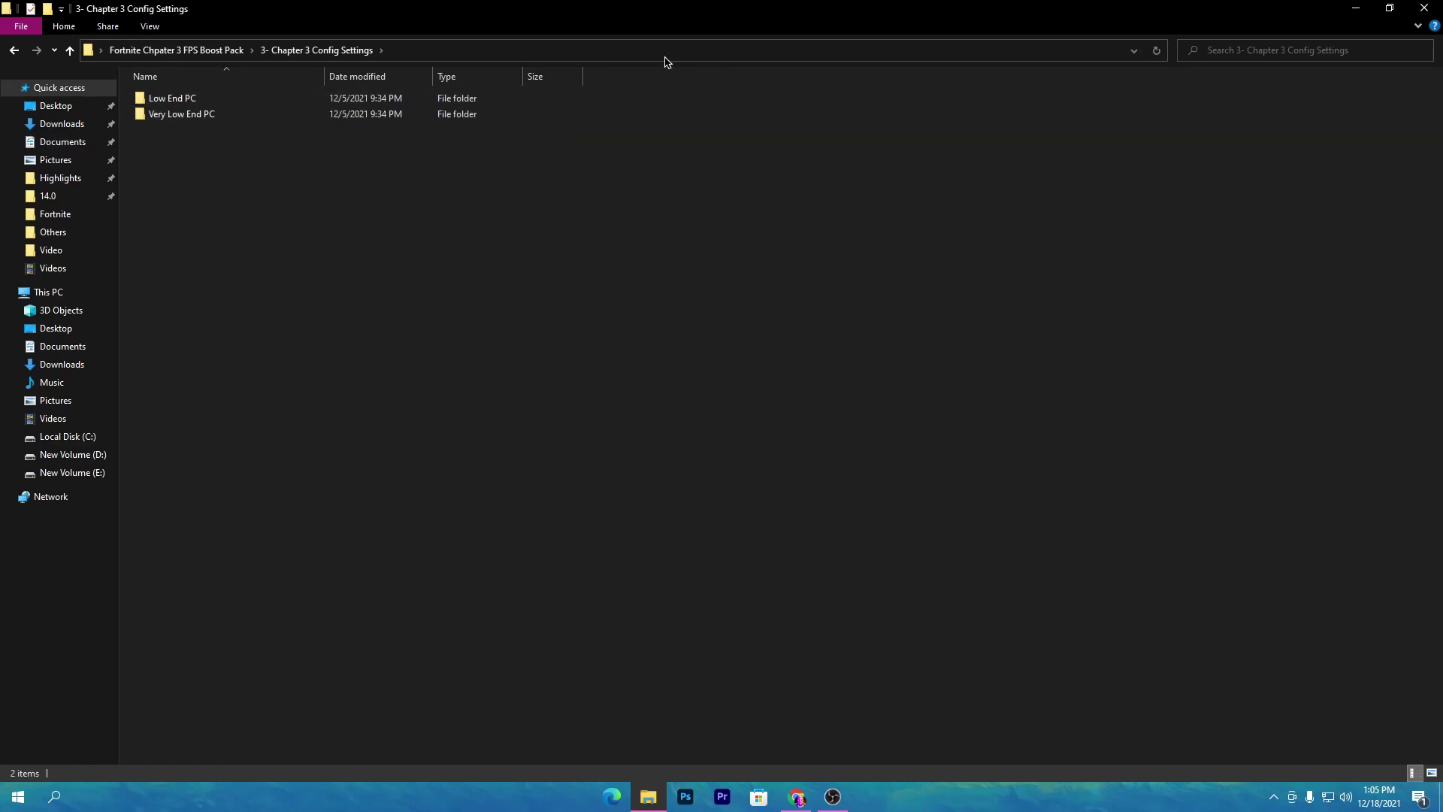
Step: Copy GameUserSettings.ini from the Low End PC folder
double_click(164, 98)
right_click(194, 100)
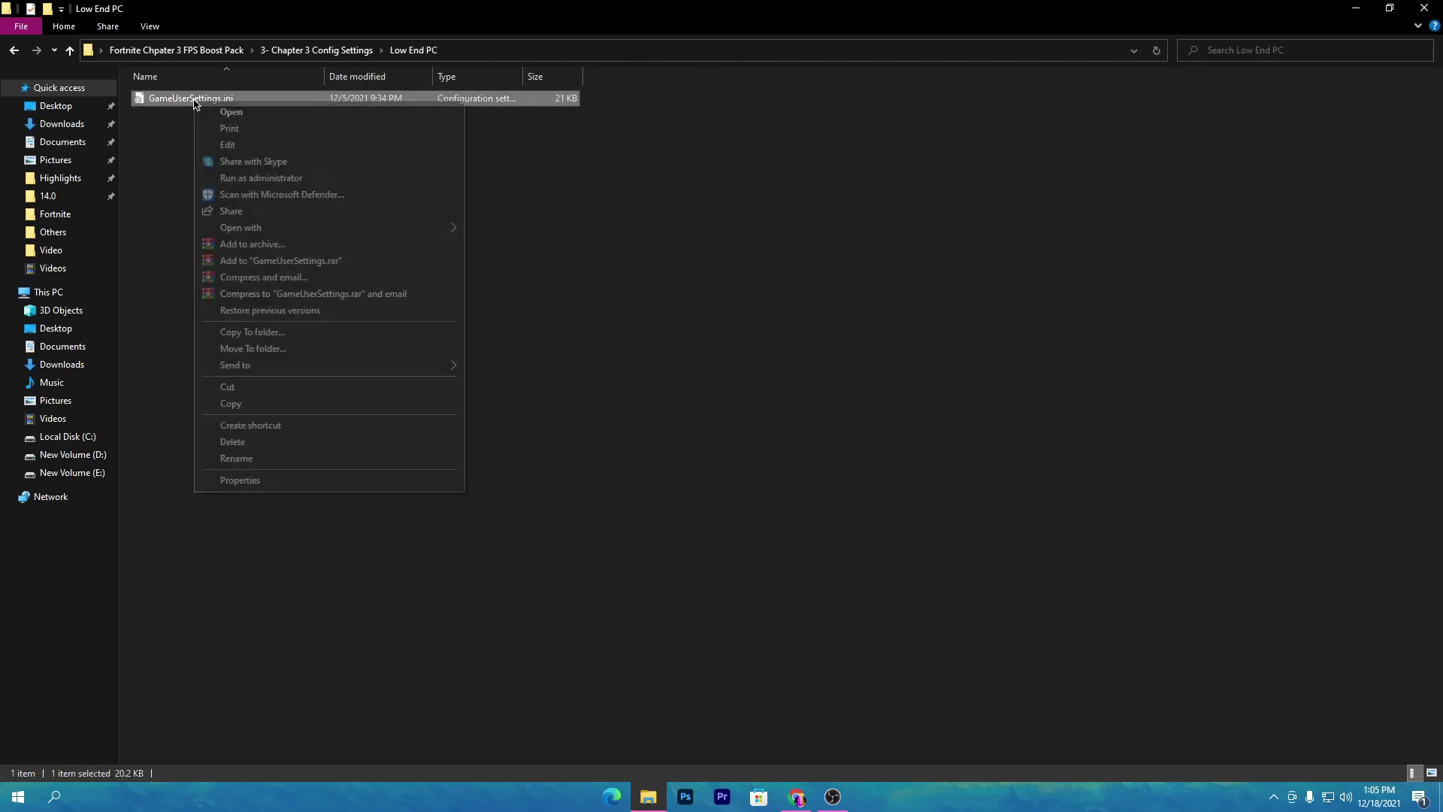
left_click(251, 405)
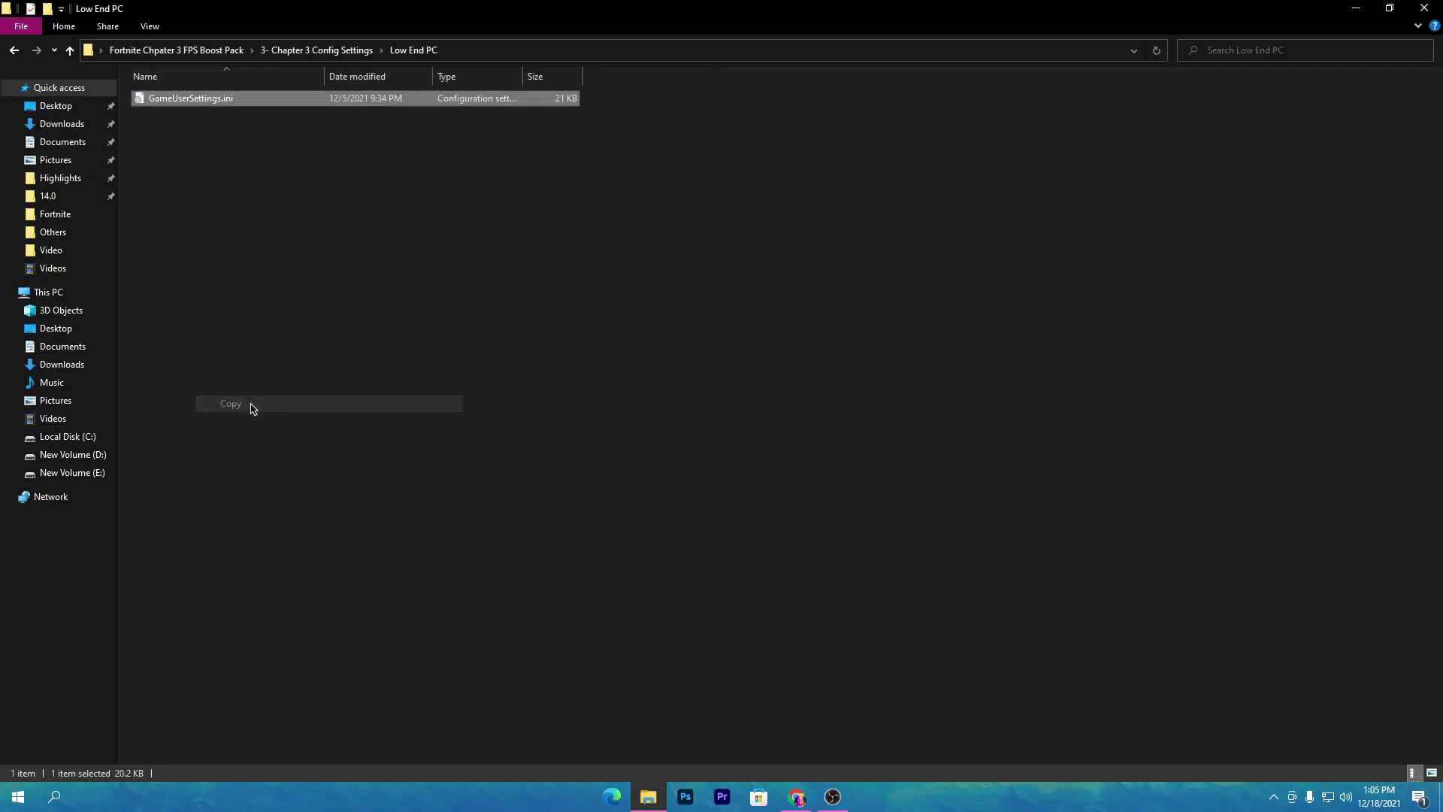
Step: Open AppData through Run and go to Local\FortniteGame\Saved\Config\WindowsClient
left_click(56, 798)
type("r")
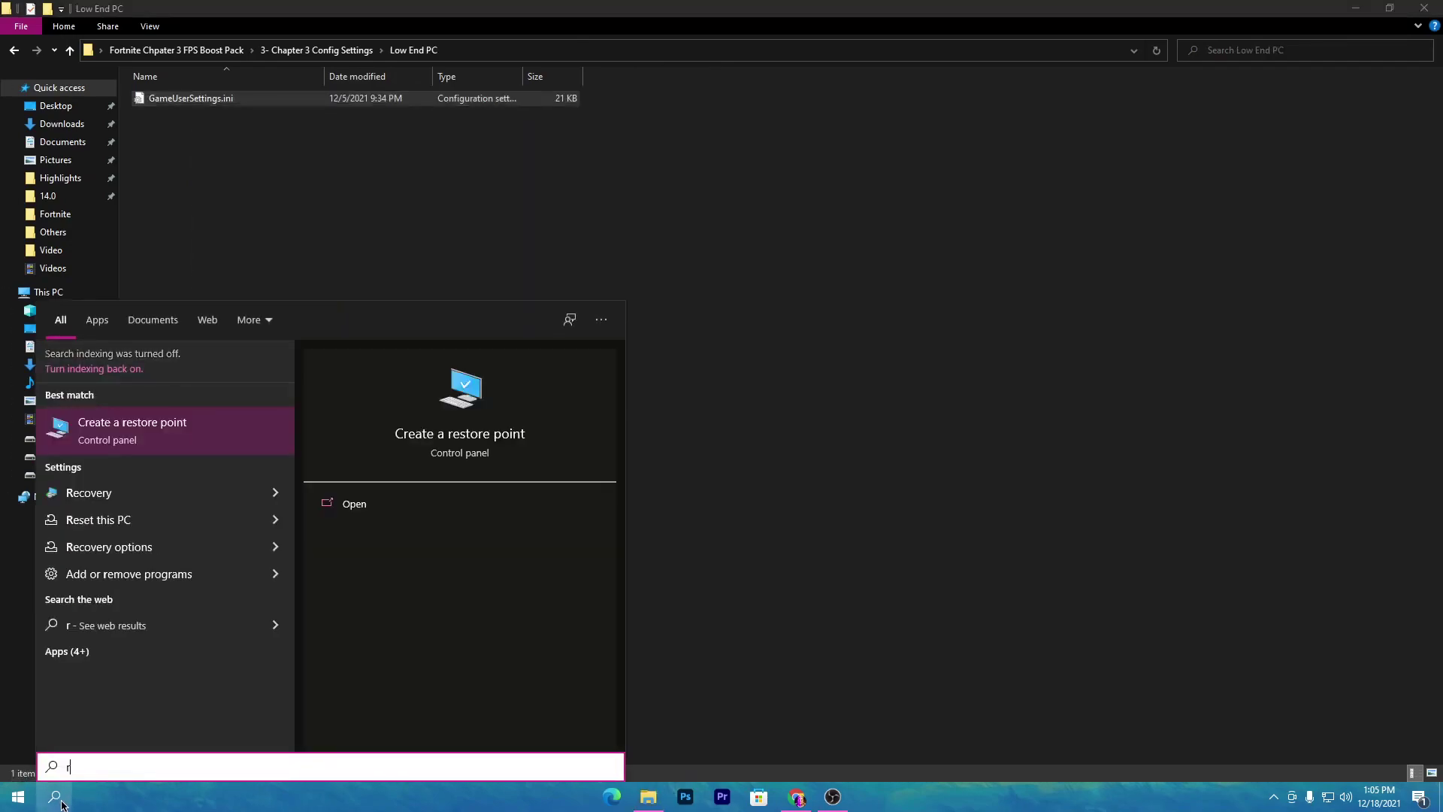
type("un")
key("Return")
type("appdata")
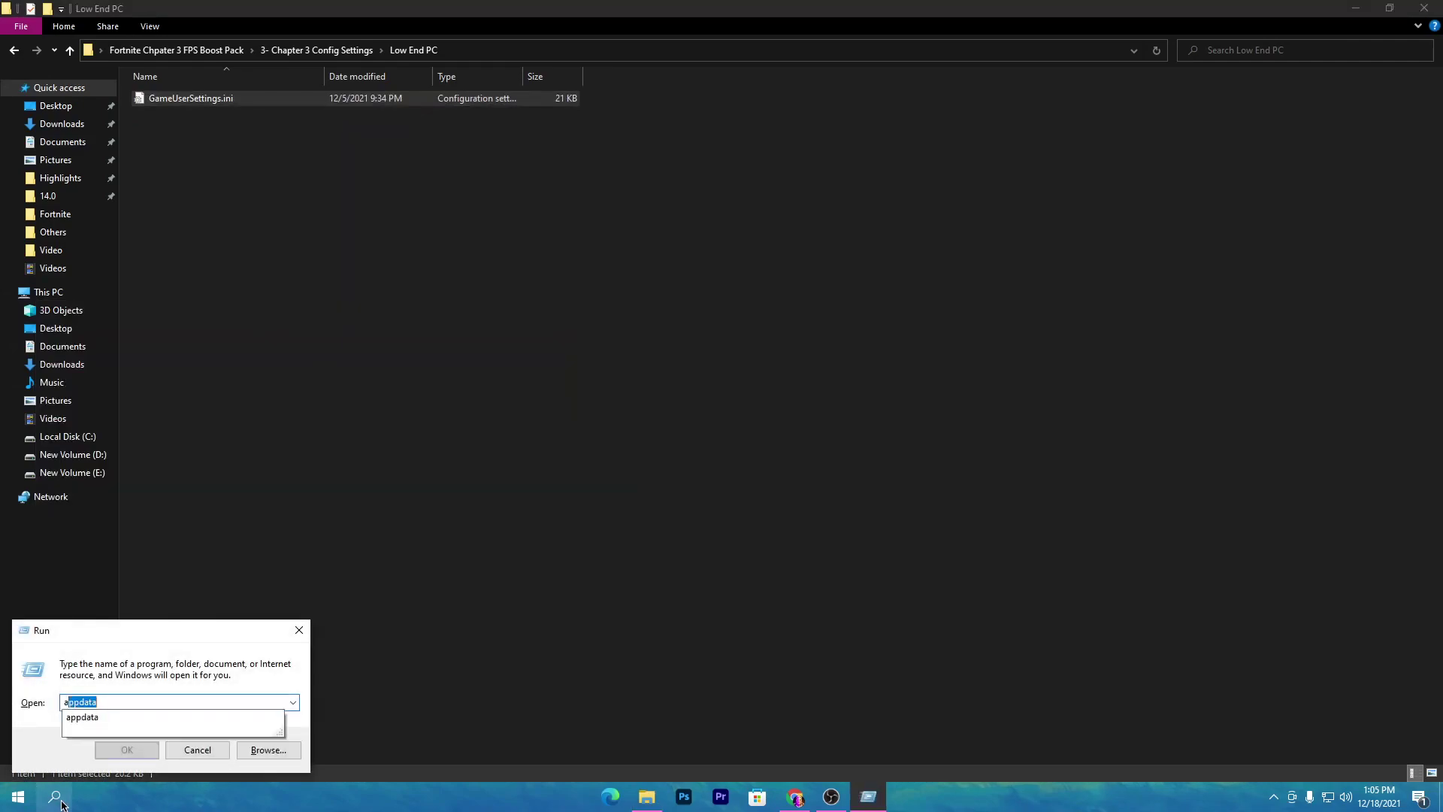
key("Return")
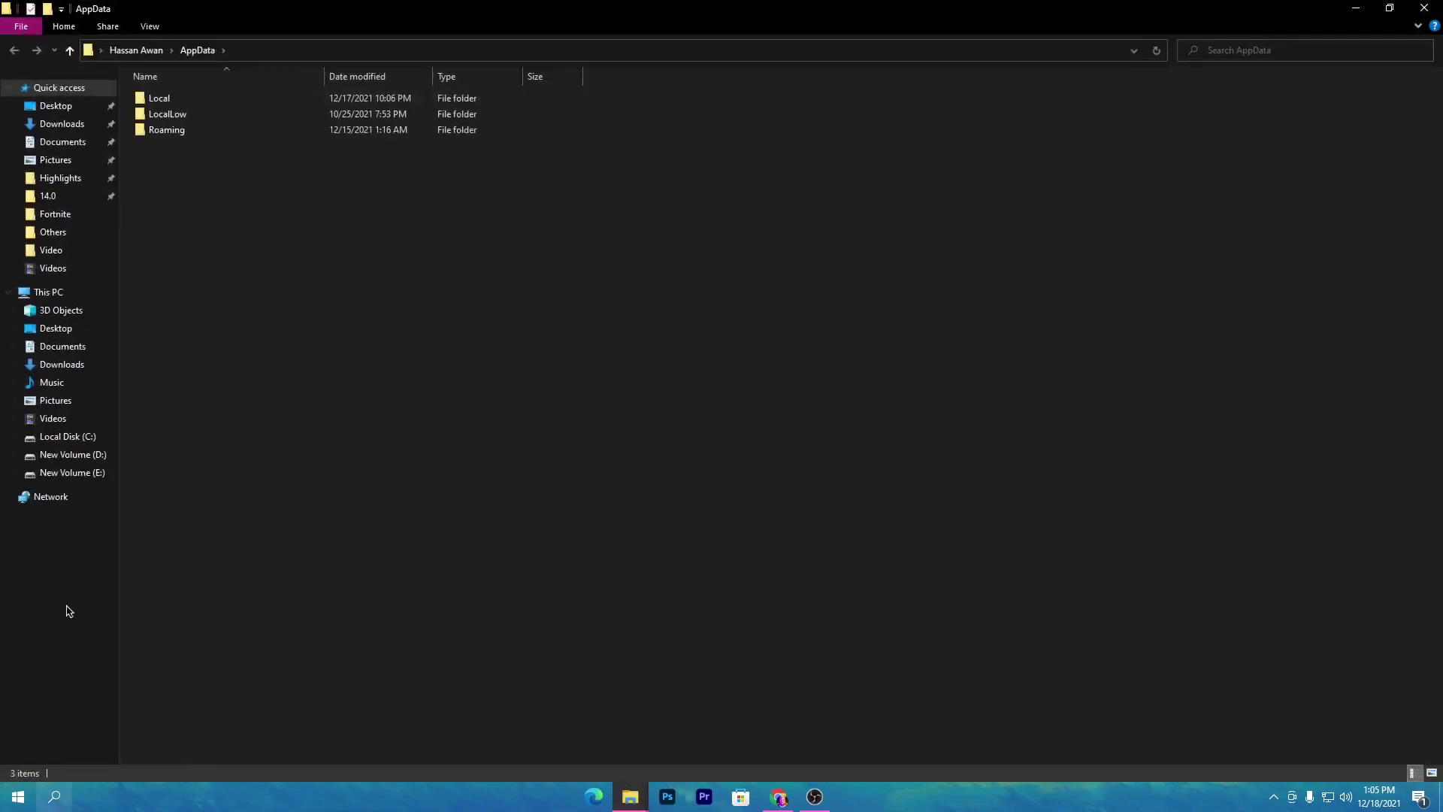
left_click(173, 100)
double_click(173, 100)
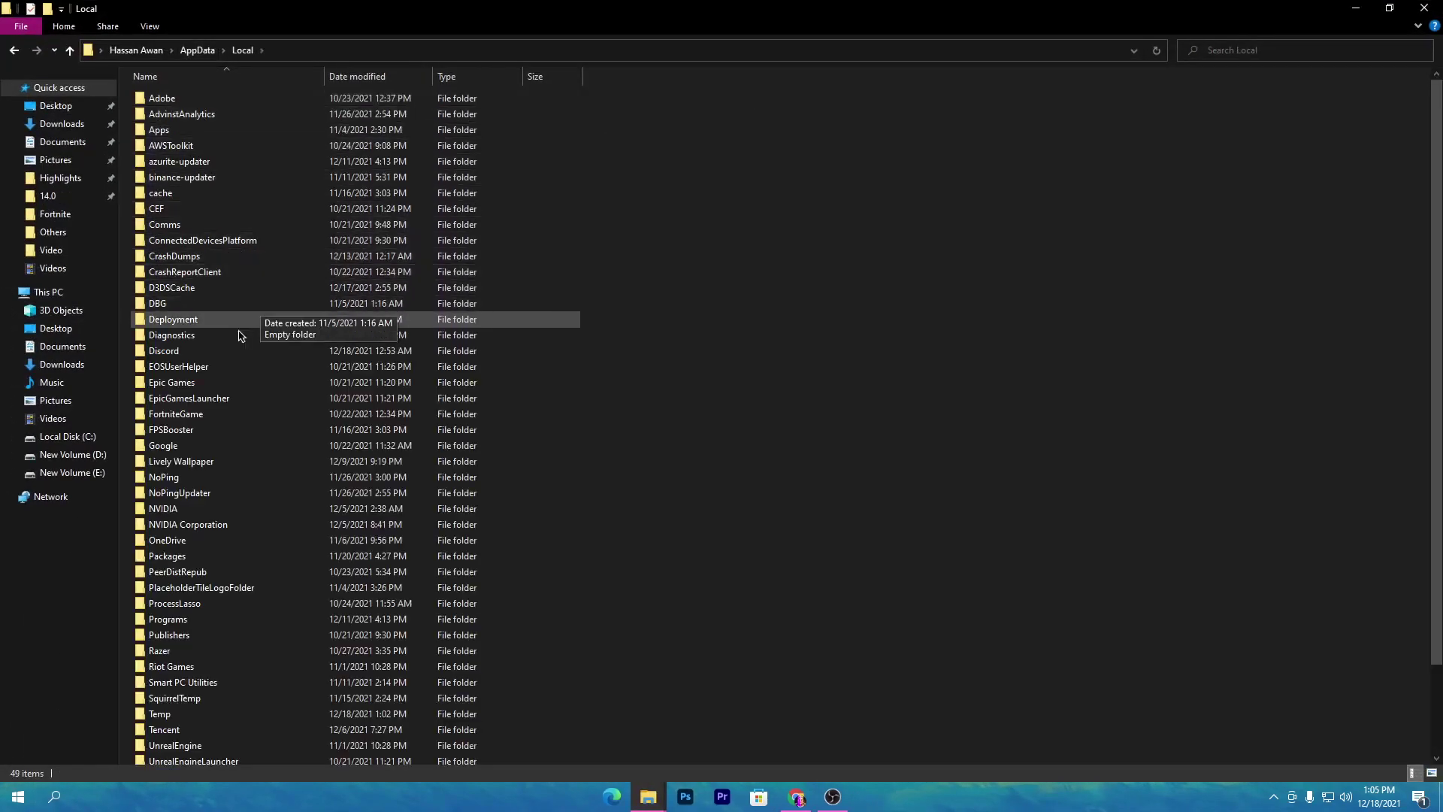
double_click(184, 418)
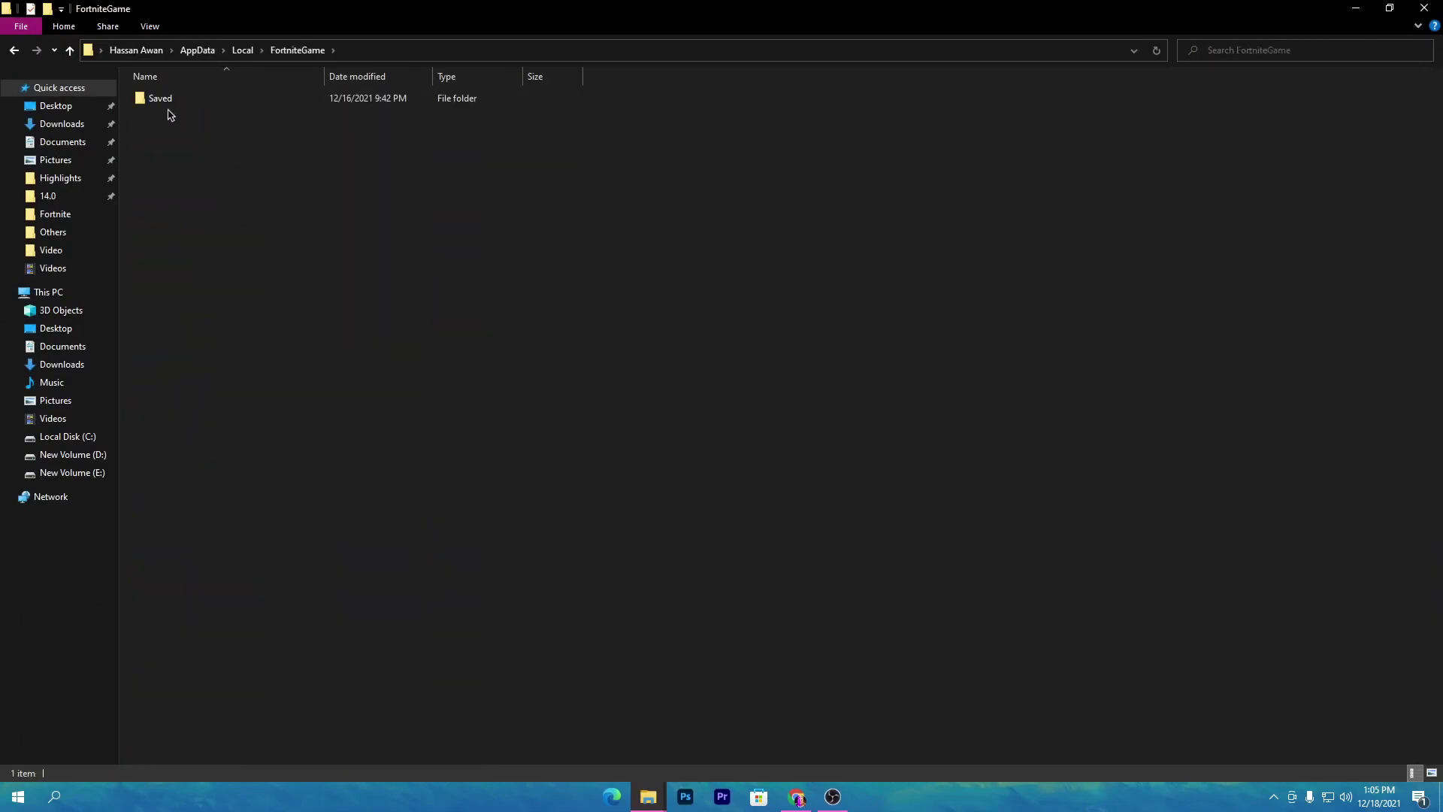
double_click(171, 106)
double_click(197, 116)
double_click(235, 115)
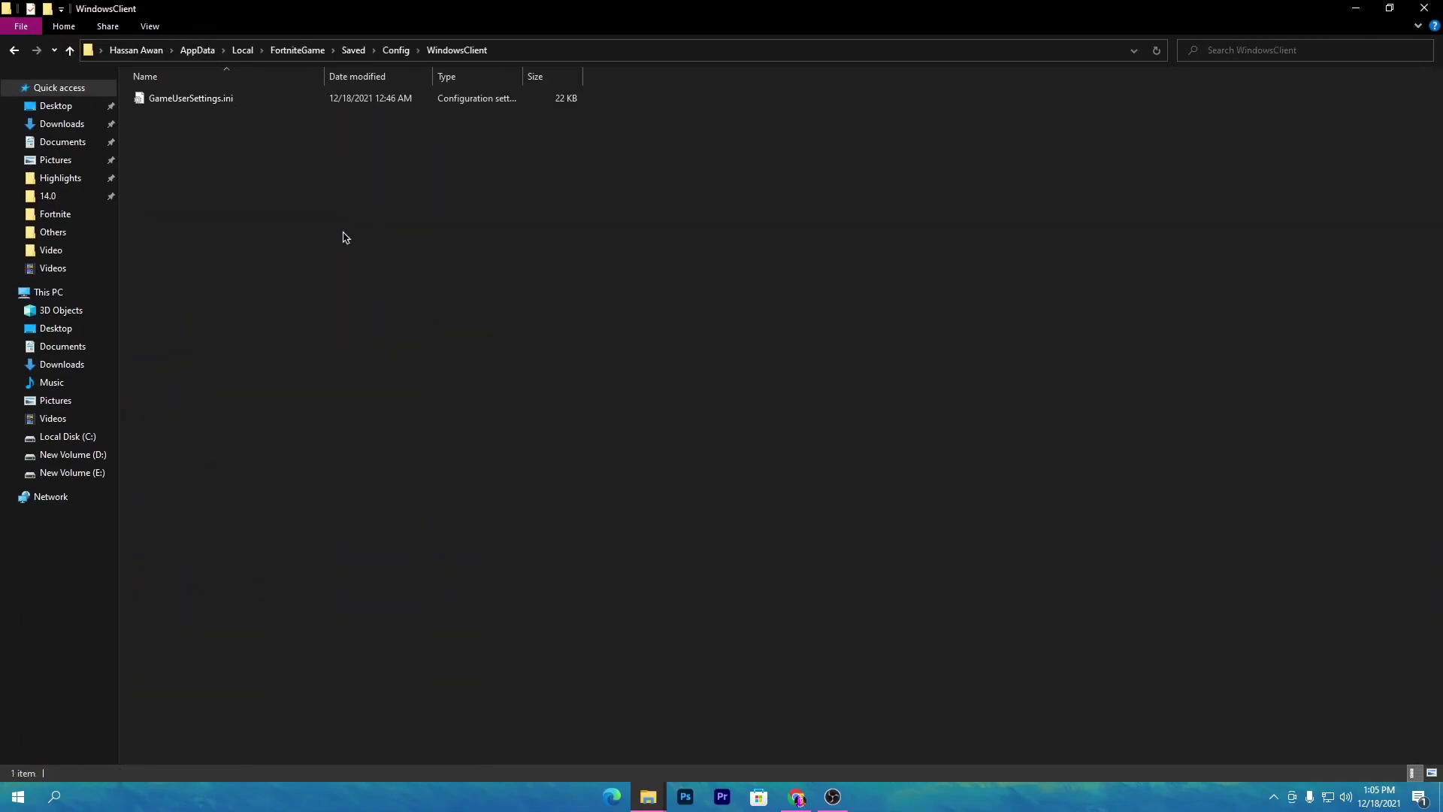
Step: Paste GameUserSettings.ini into WindowsClient, replacing the existing file
right_click(260, 224)
left_click(297, 327)
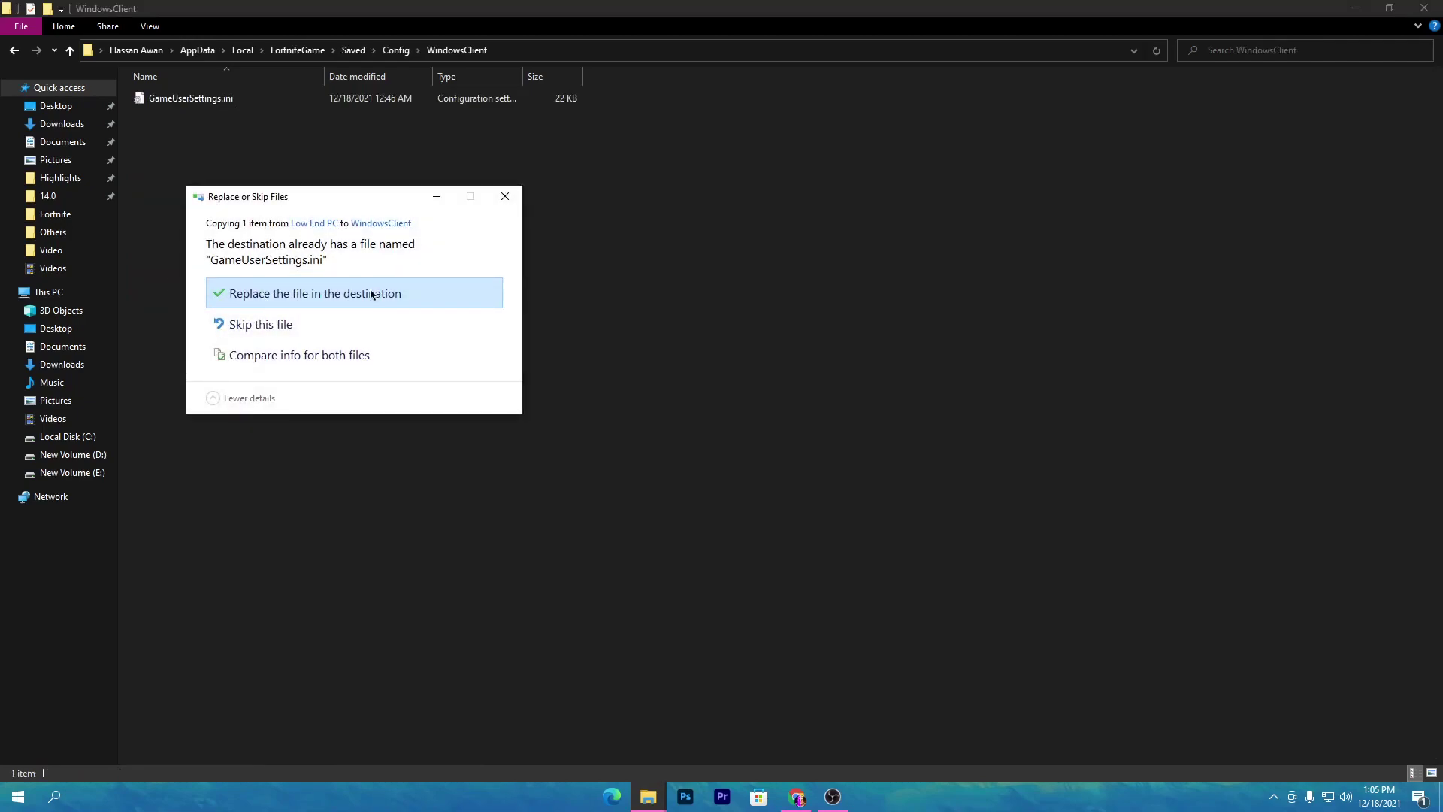
left_click(503, 198)
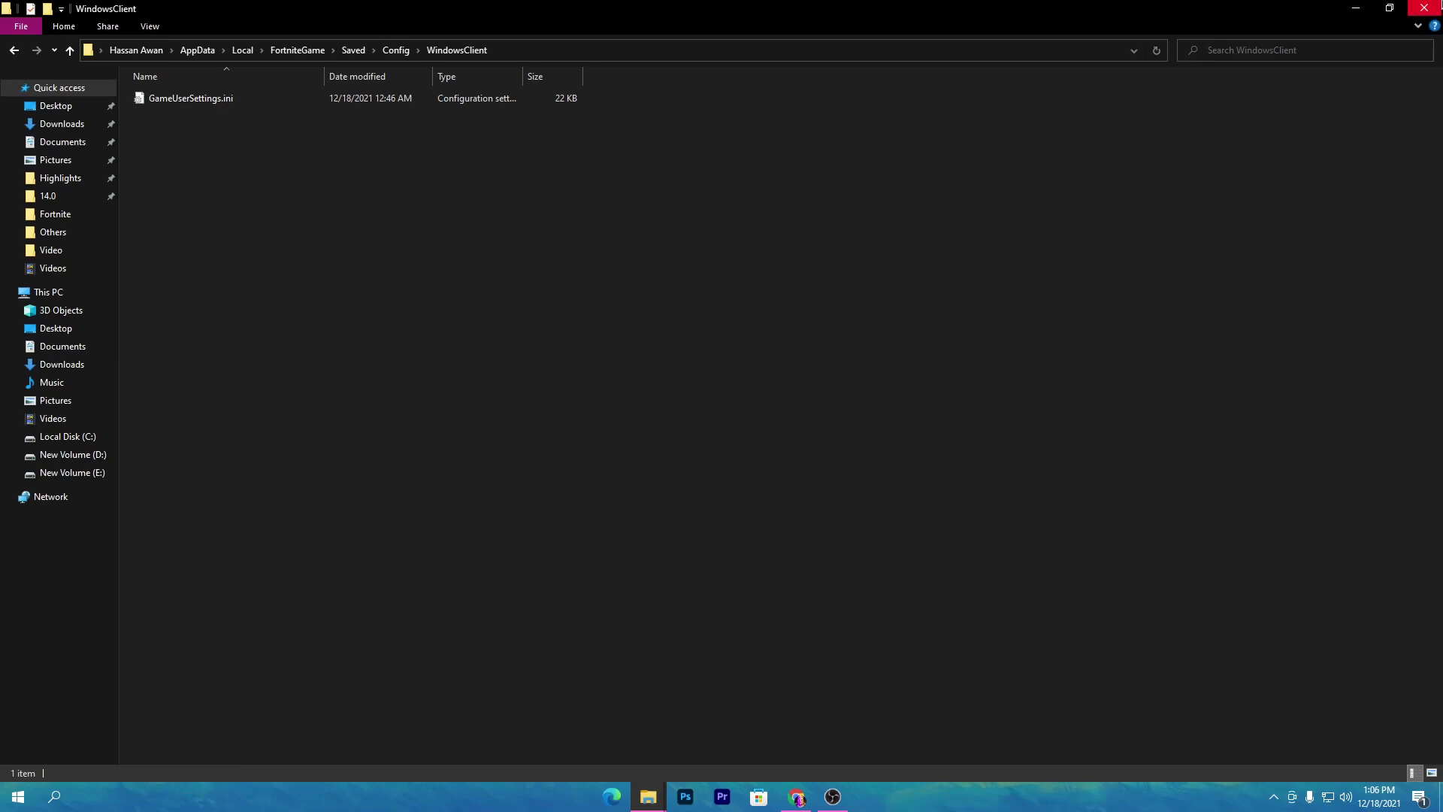
key("alt+Tab")
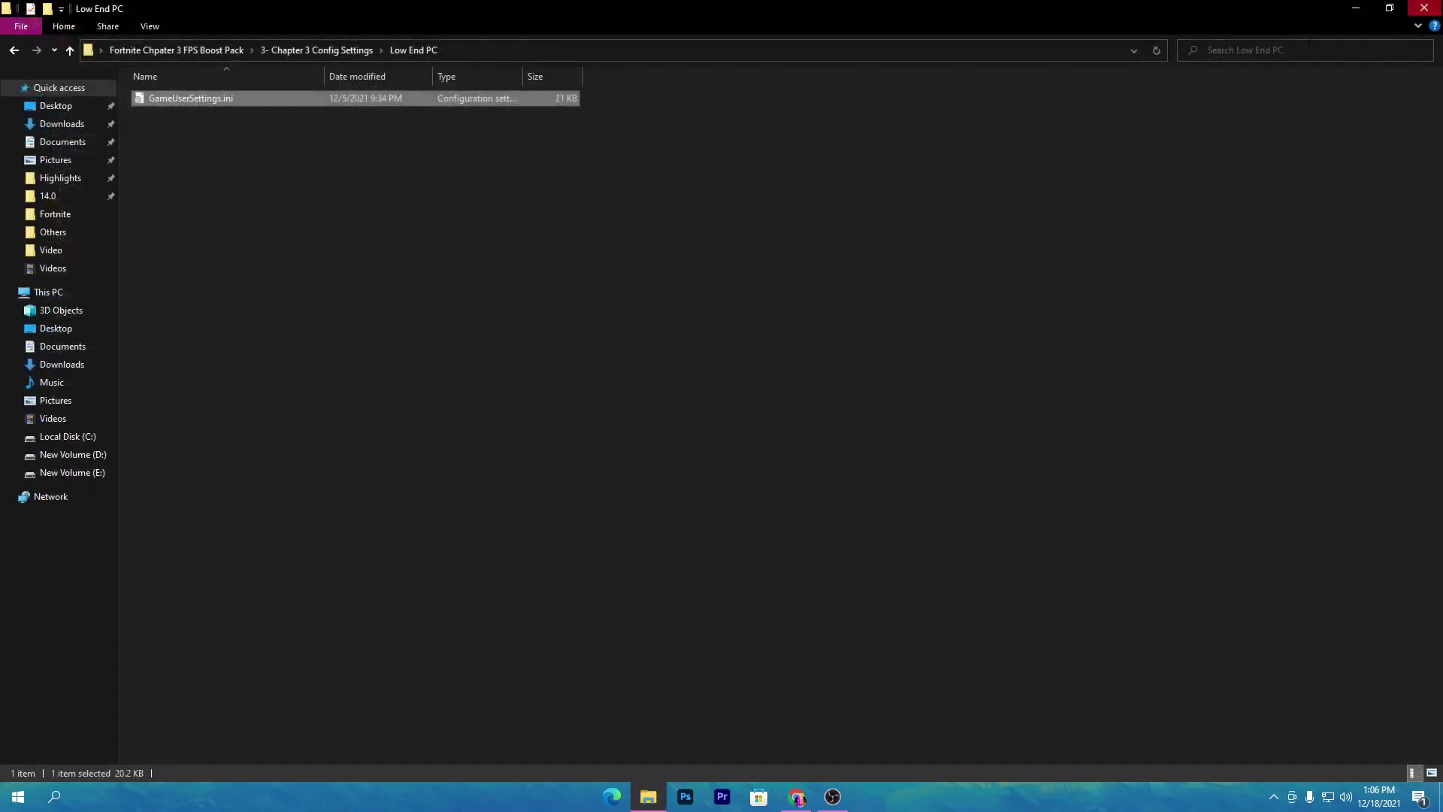
Step: Move TimerResolution.exe from '4- Timer Res' onto the desktop, replacing the older copy
left_click(180, 51)
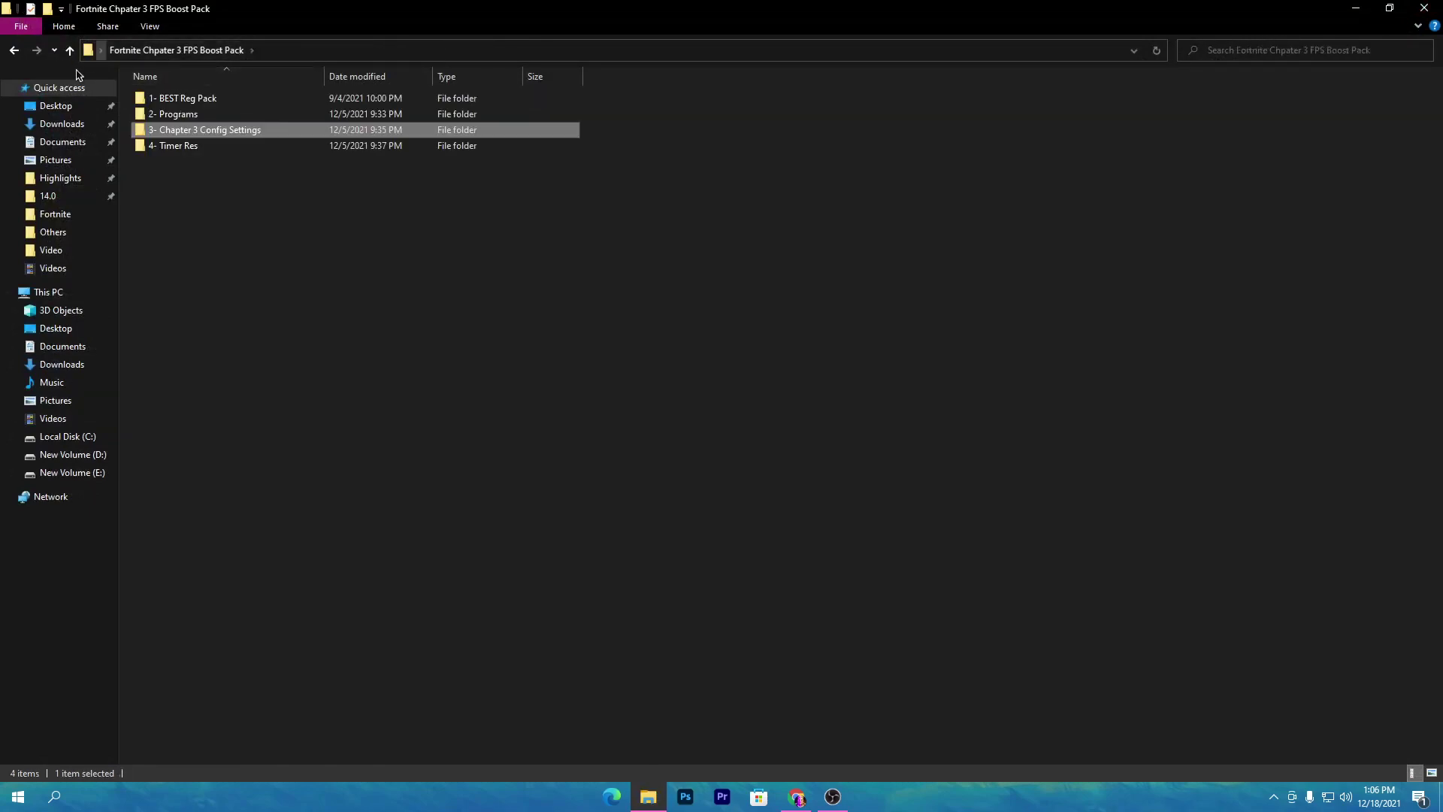
double_click(201, 147)
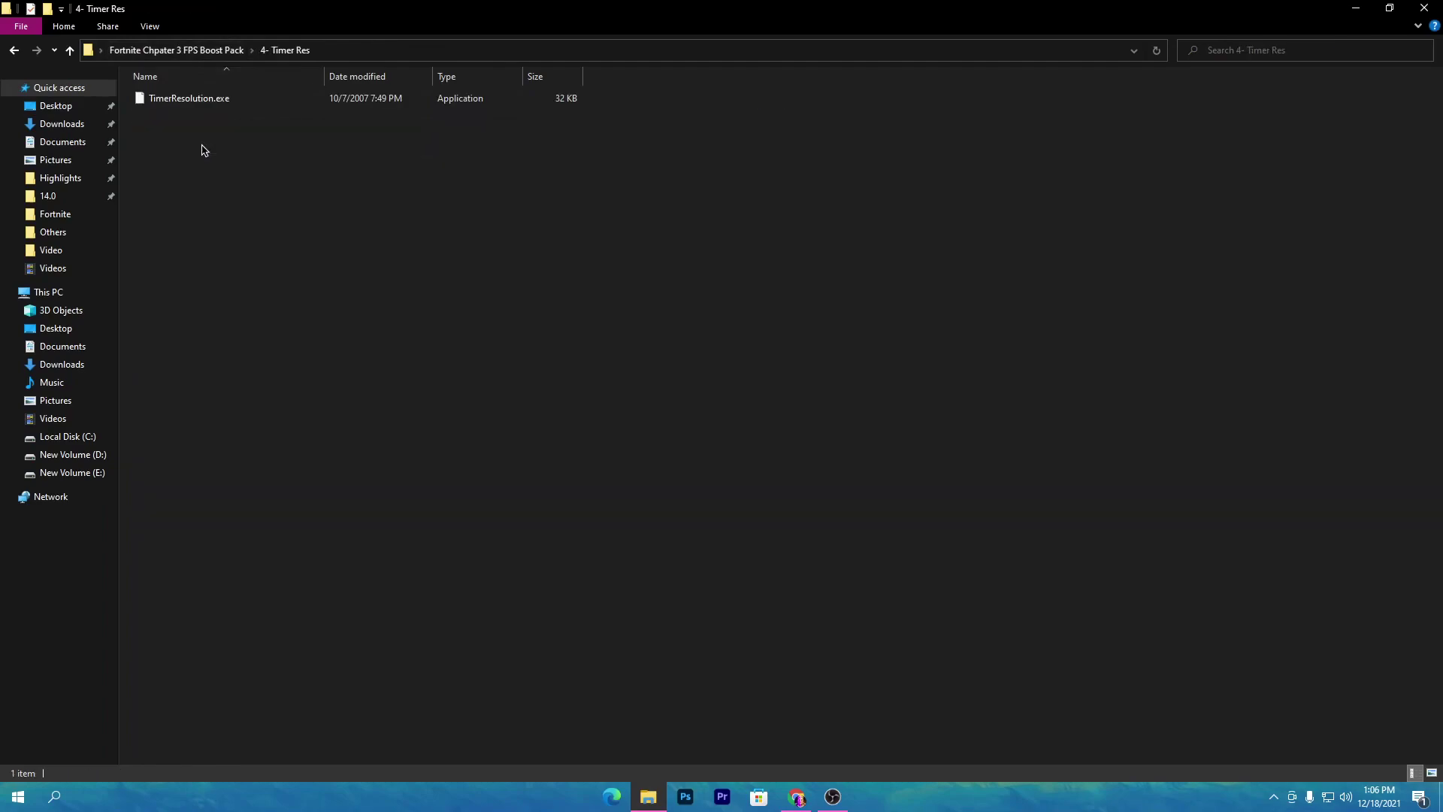
double_click(610, 5)
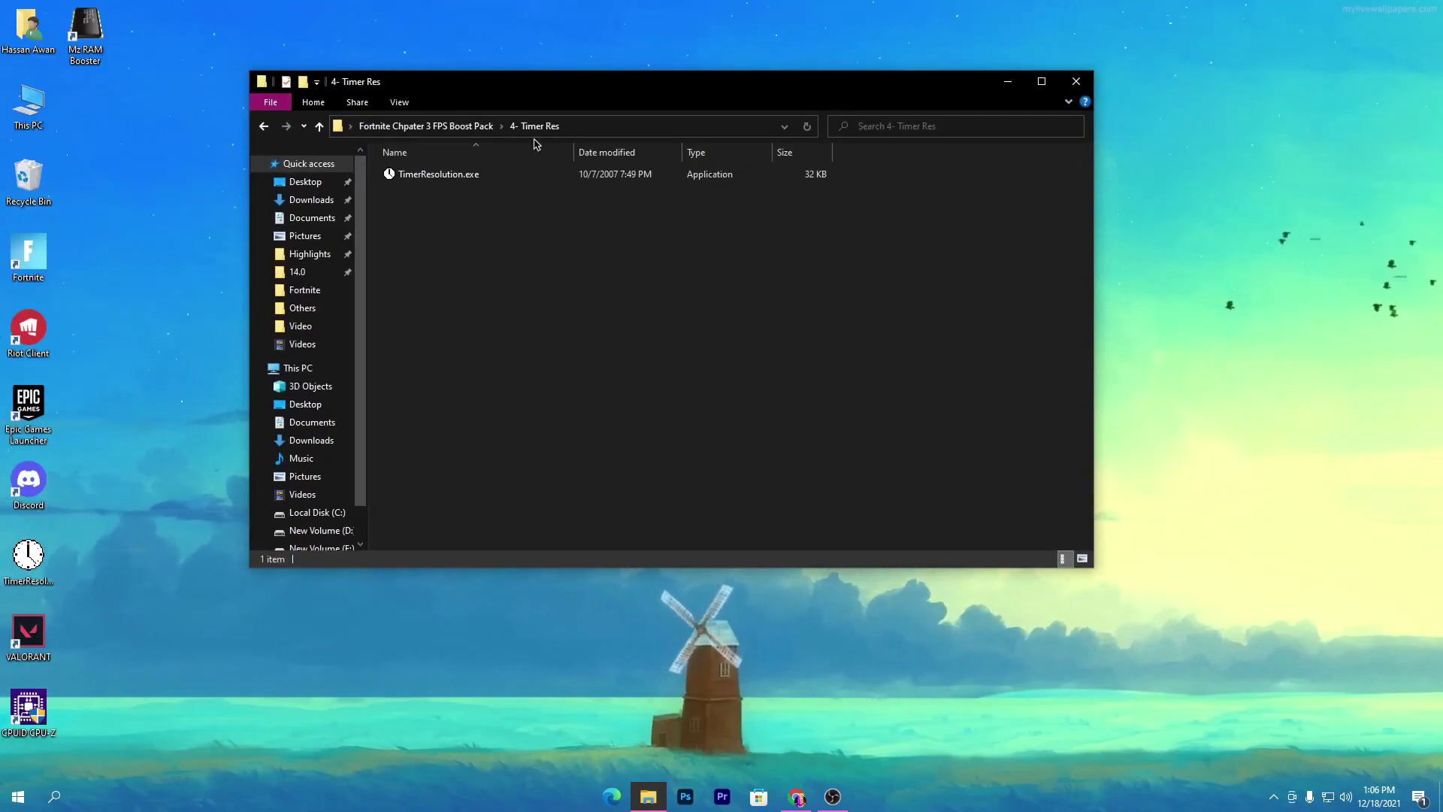
left_click_drag(454, 183, 148, 140)
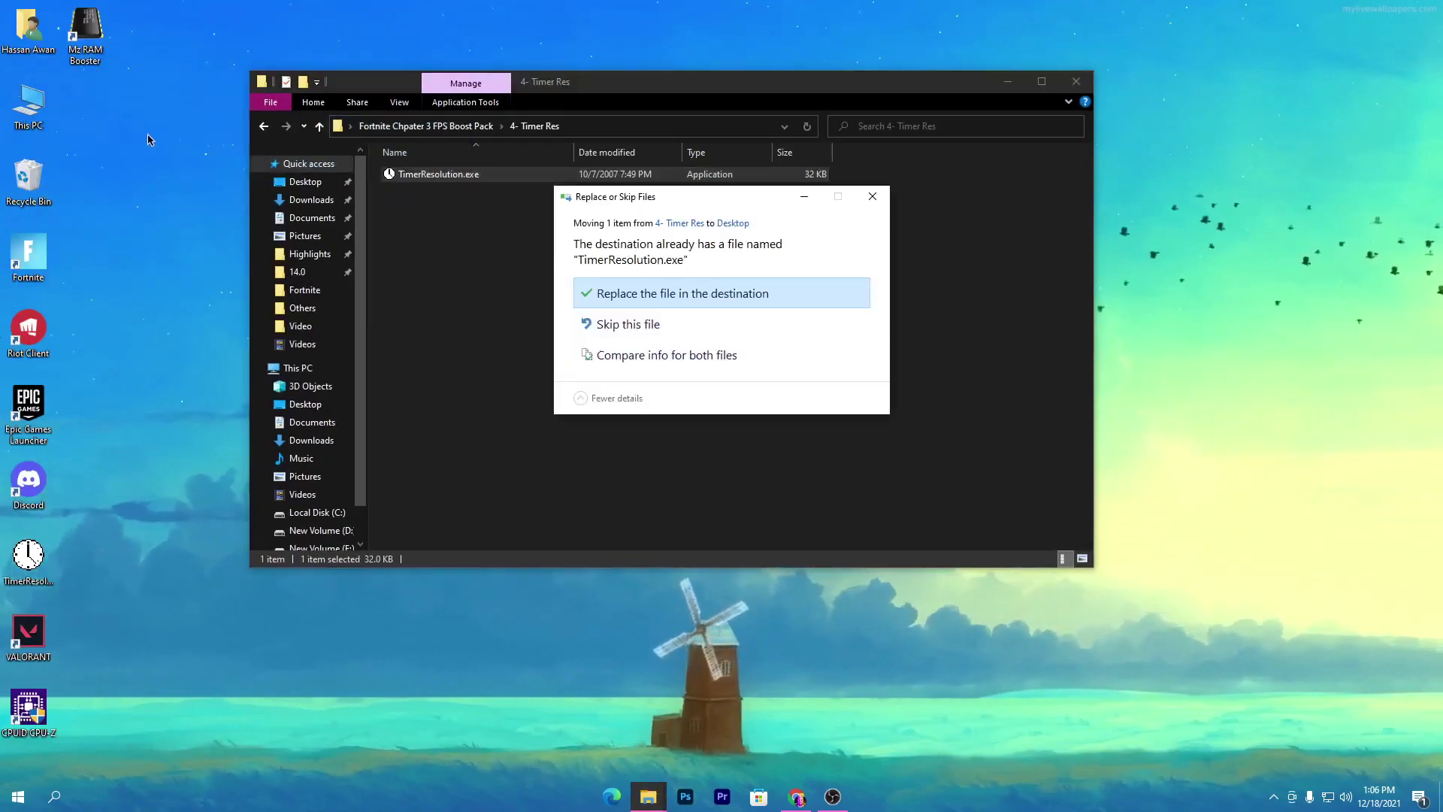
left_click(653, 297)
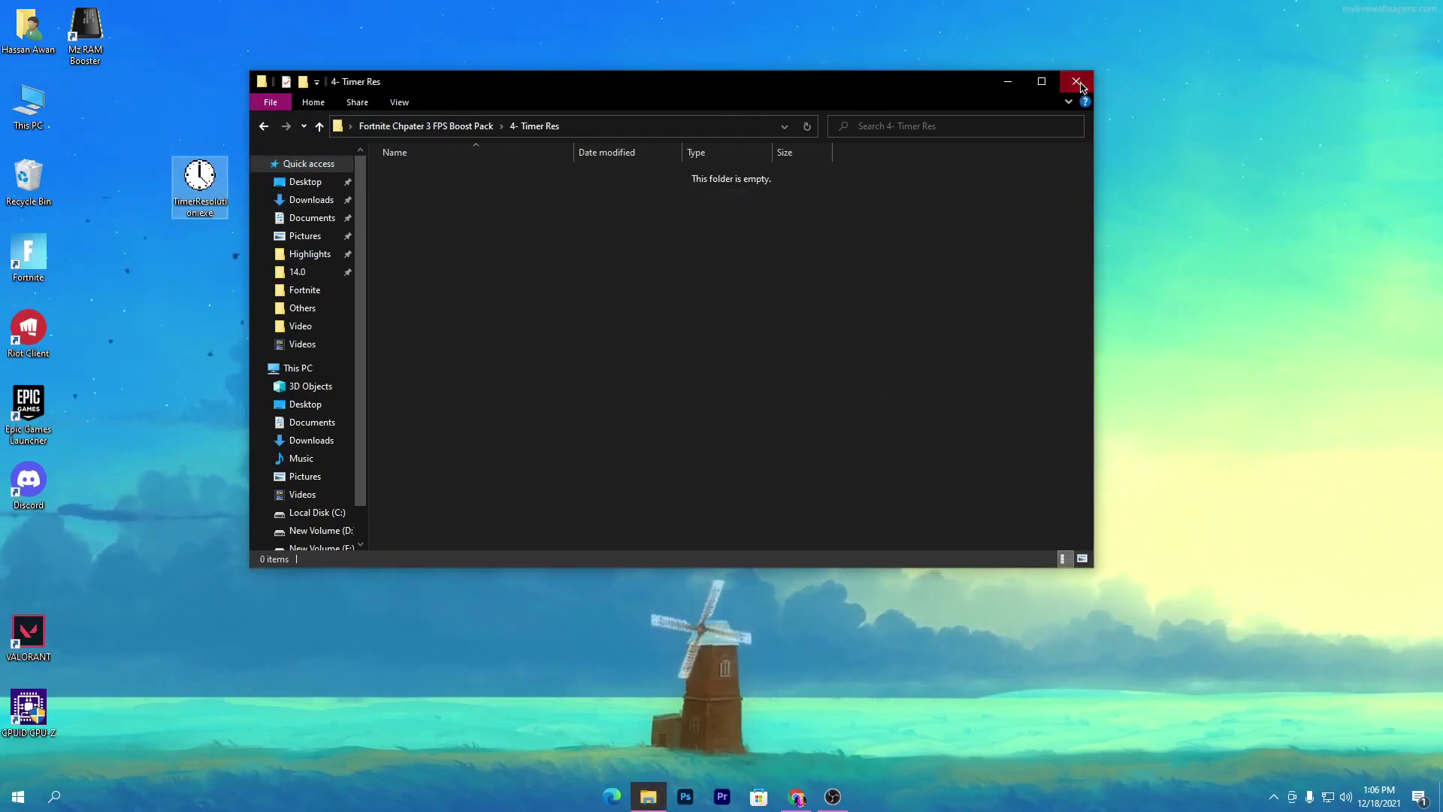
Step: Close Explorer and arrange the desktop icons, placing TimerResolution beside This PC
left_click(1076, 81)
left_click_drag(222, 175, 108, 113)
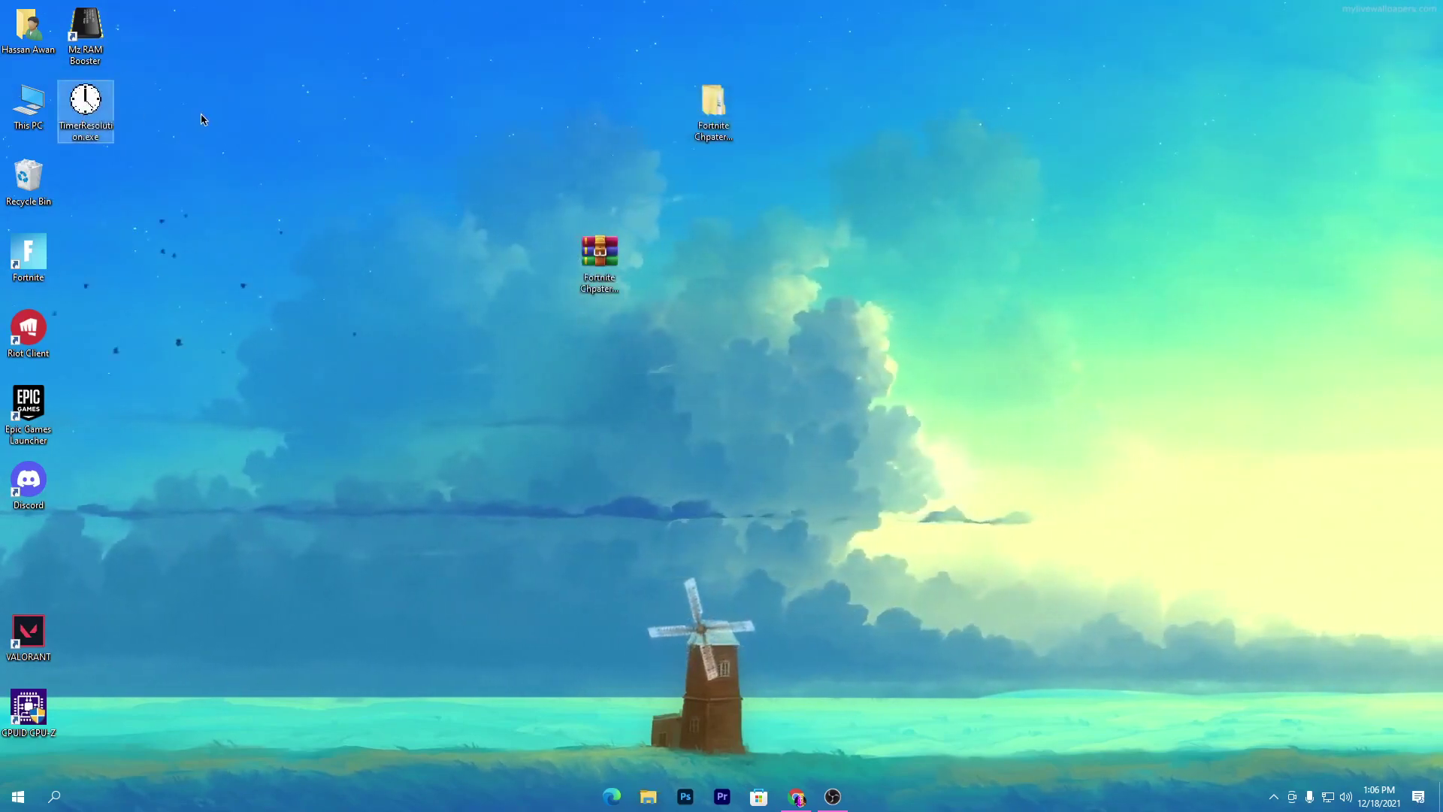
left_click_drag(920, 65, 557, 367)
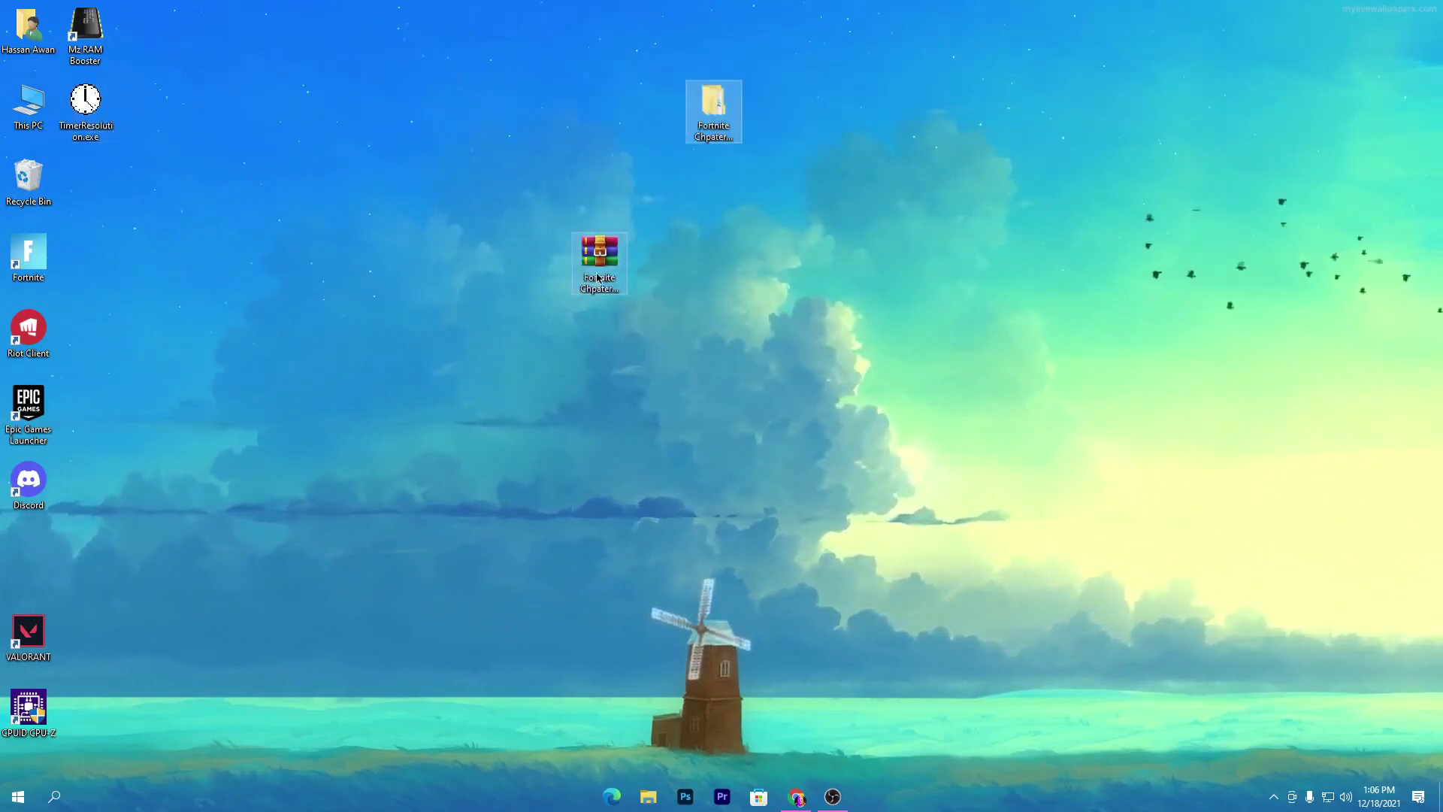
left_click_drag(601, 278, 22, 179)
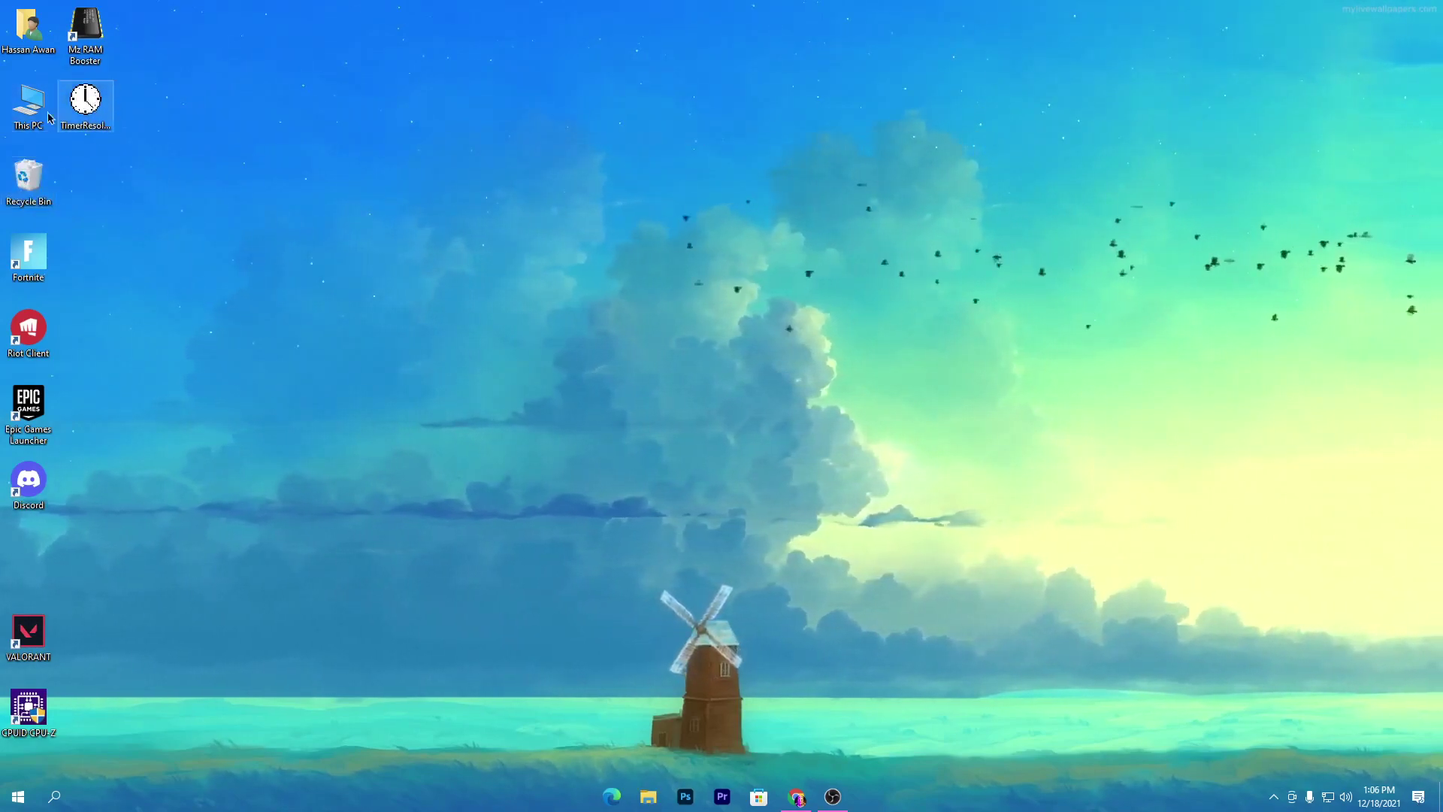
mouse_move(82, 103)
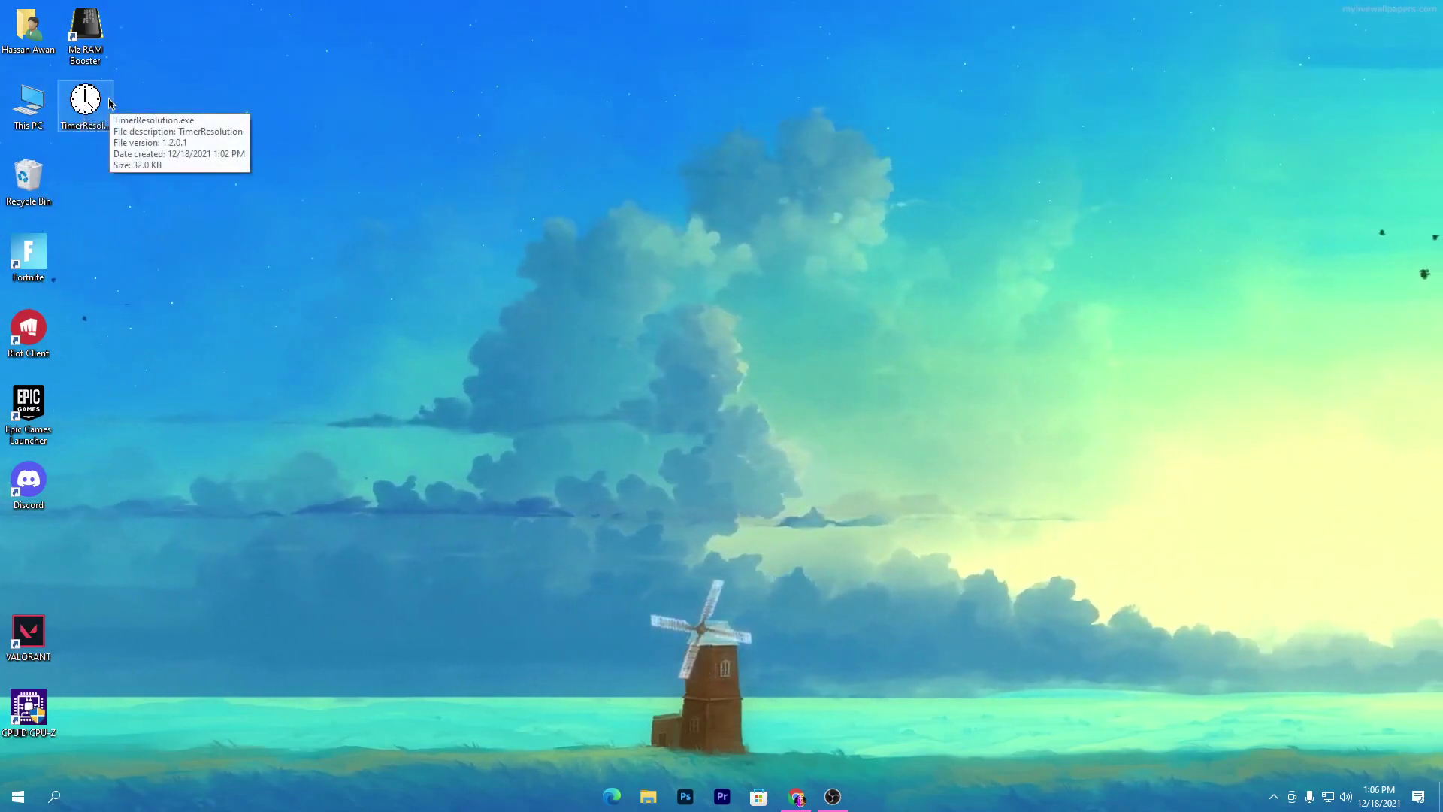
Step: Launch TimerResolution, set the timer to Maximum (0.500 ms), and minimize it
double_click(109, 103)
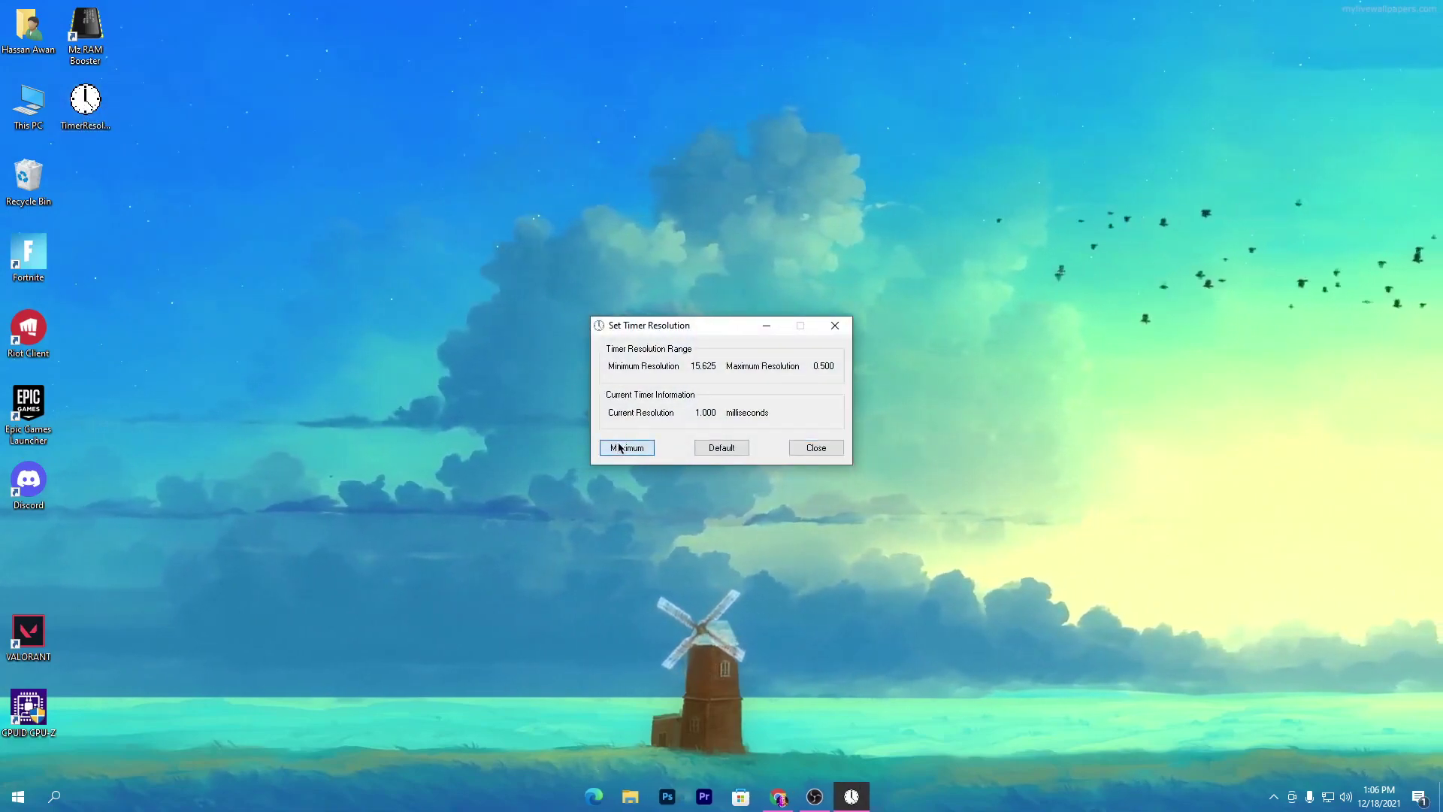
left_click(767, 325)
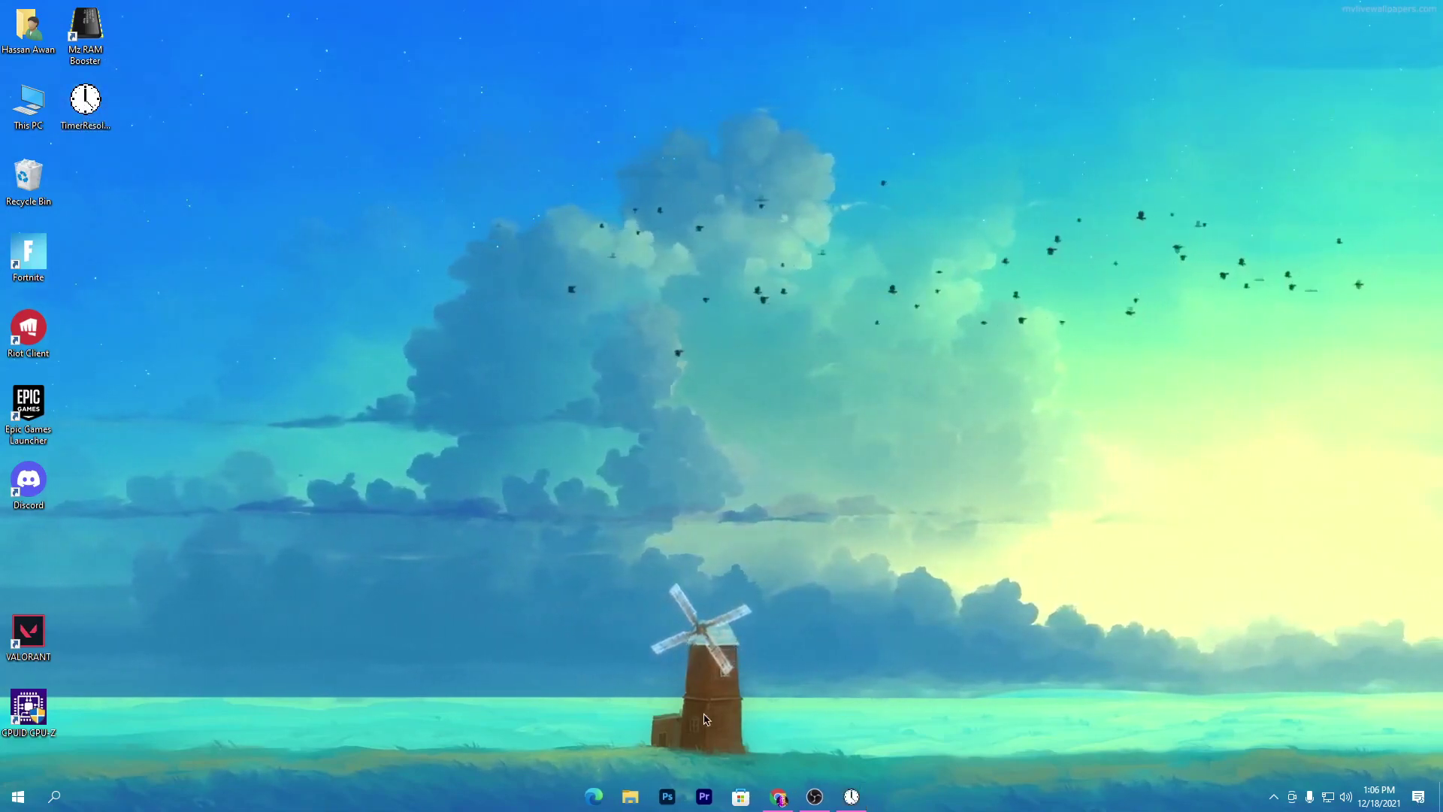